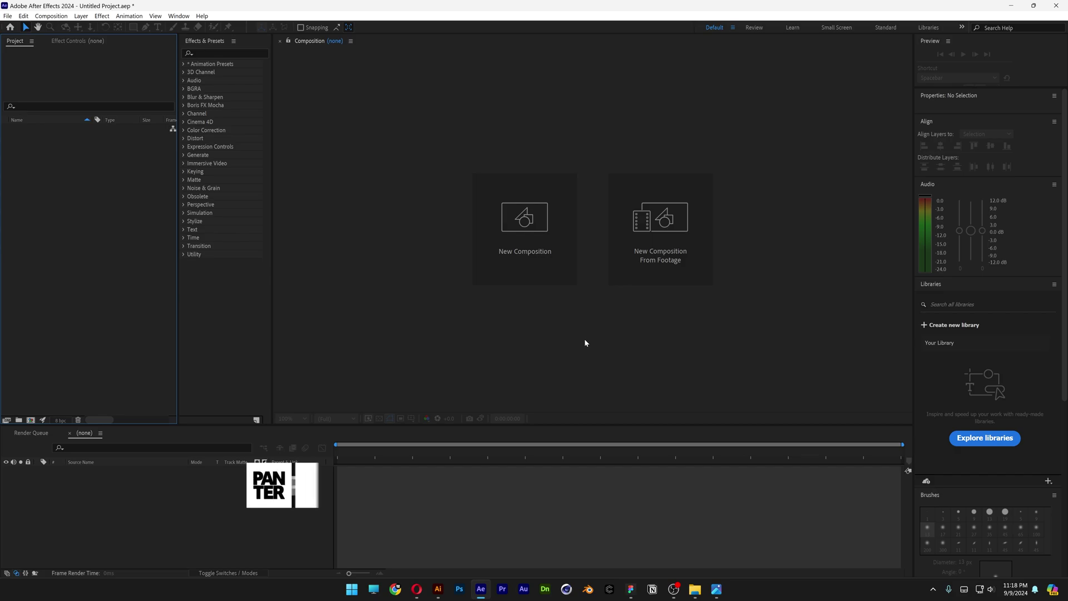
Create a new HD 1920x1080 29.97 fps composition named TXT, 6 seconds long
click(551, 263)
click(579, 183)
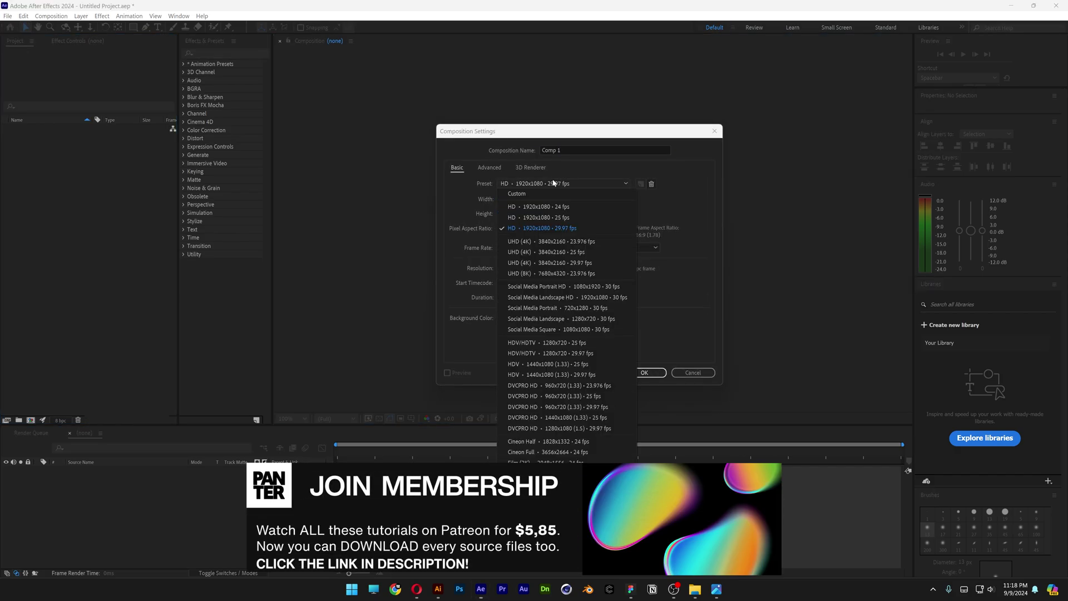
click(566, 181)
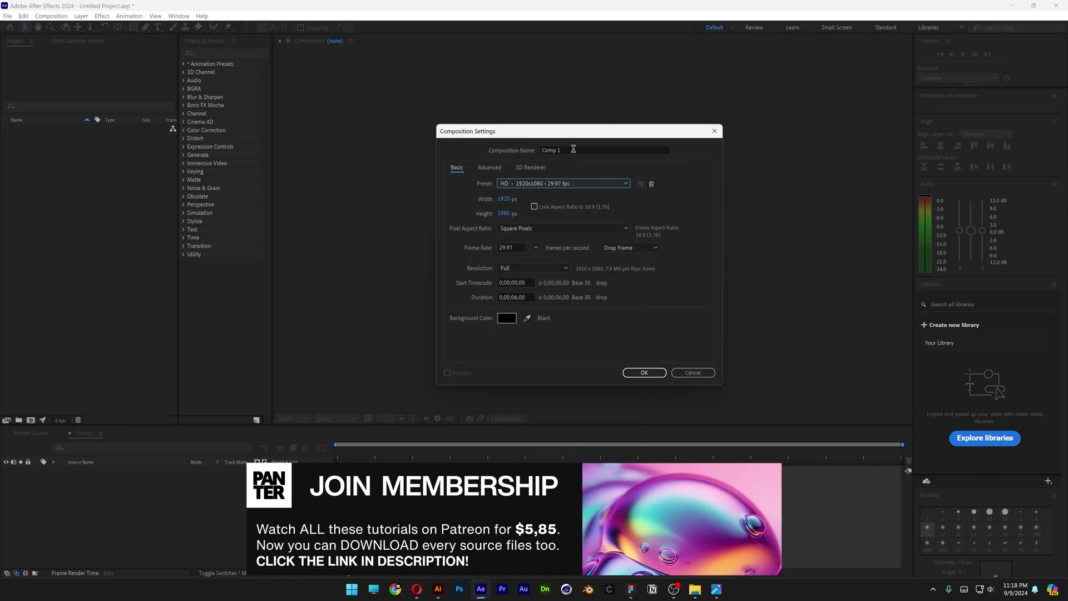
click(569, 149)
text(TXT)
click(523, 296)
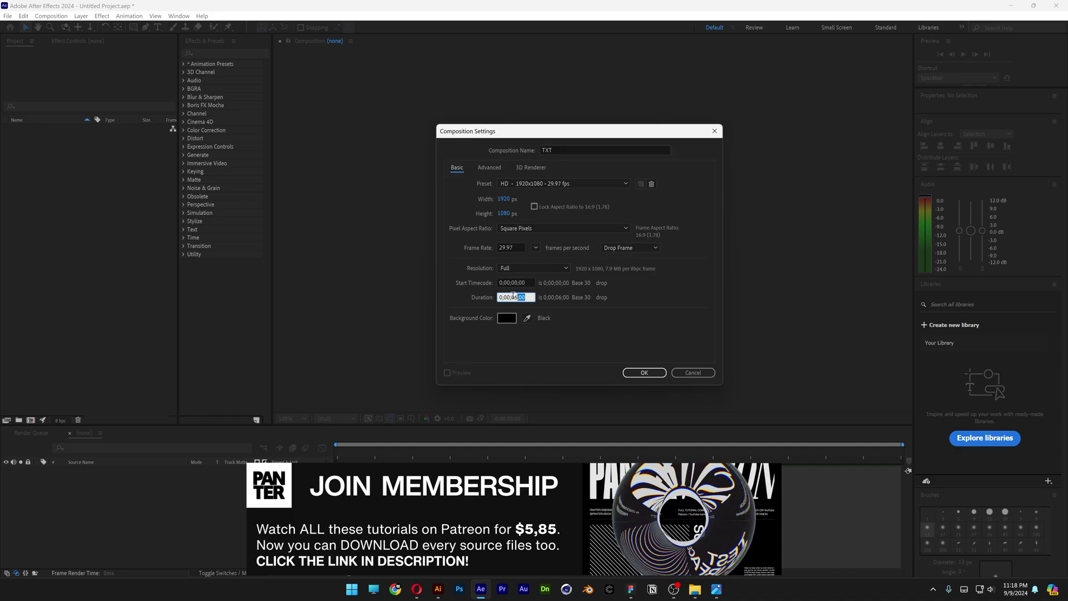
click(644, 372)
Add a text layer reading PANTER to the composition
click(158, 28)
click(457, 217)
text(PANTER)
key(ctrl+Return)
key(v)
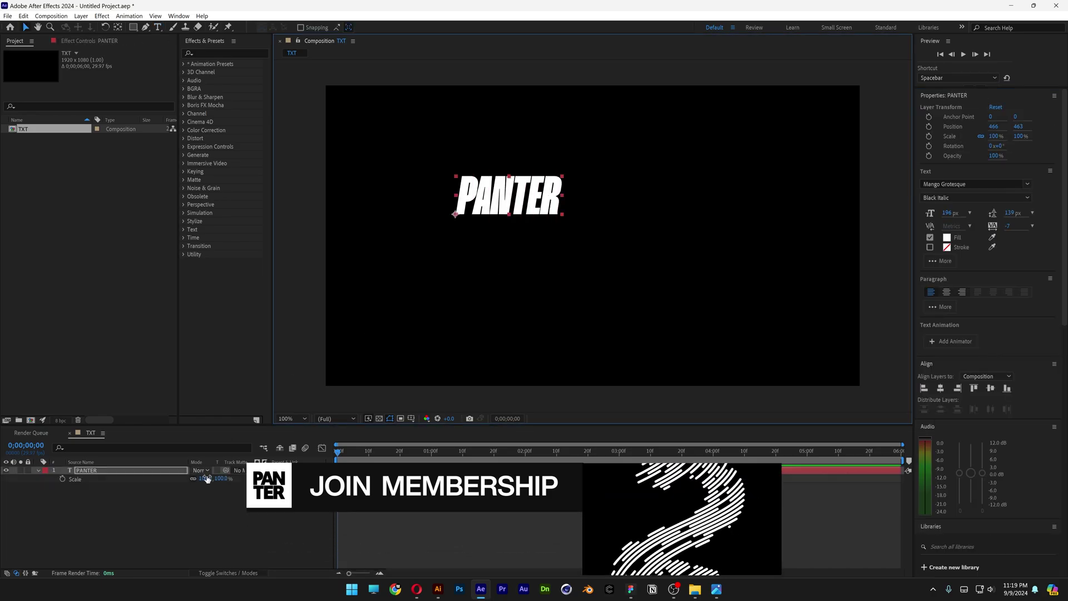
Scale the PANTER text to 422% and centre it horizontally and vertically
key(s)
drag(205, 479, 349, 466)
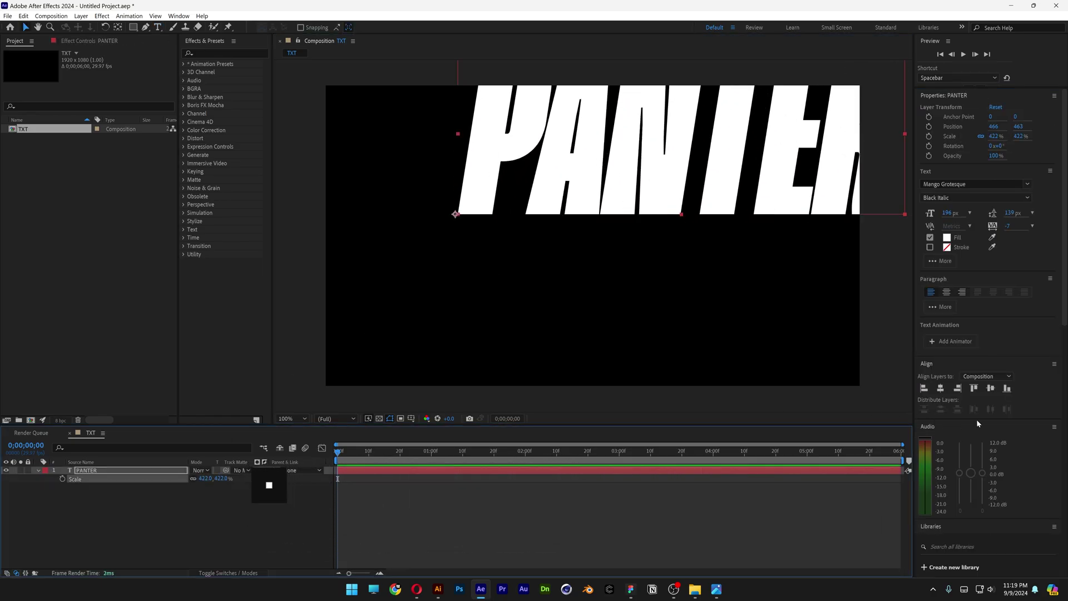
click(941, 388)
click(991, 388)
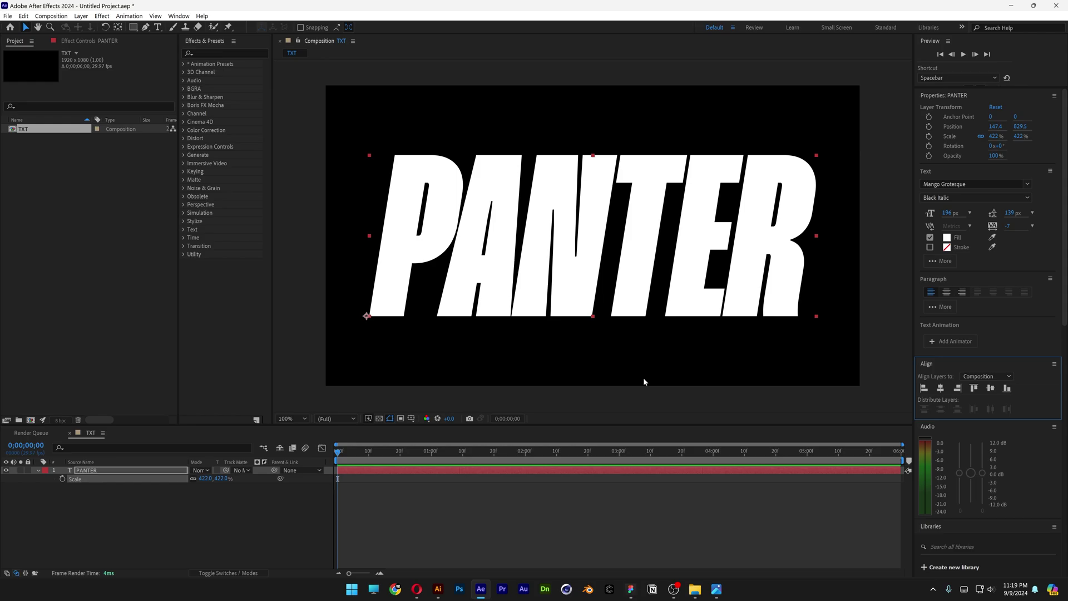
Add a new solid layer named Blur Comp to the TXT composition
right_click(207, 512)
mouse_move(272, 401)
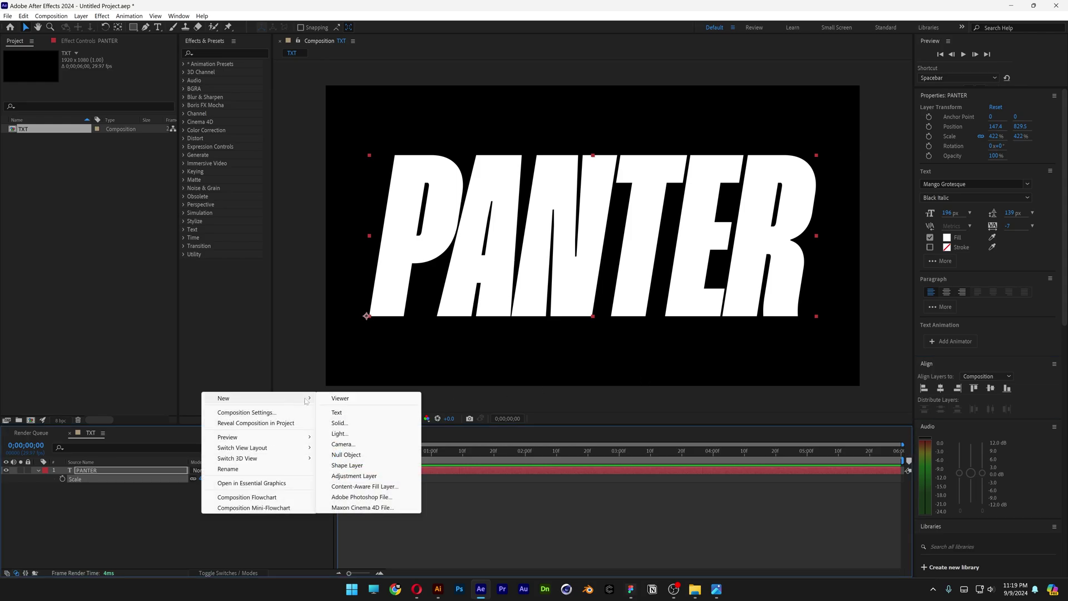
click(340, 422)
text(Blur Comp)
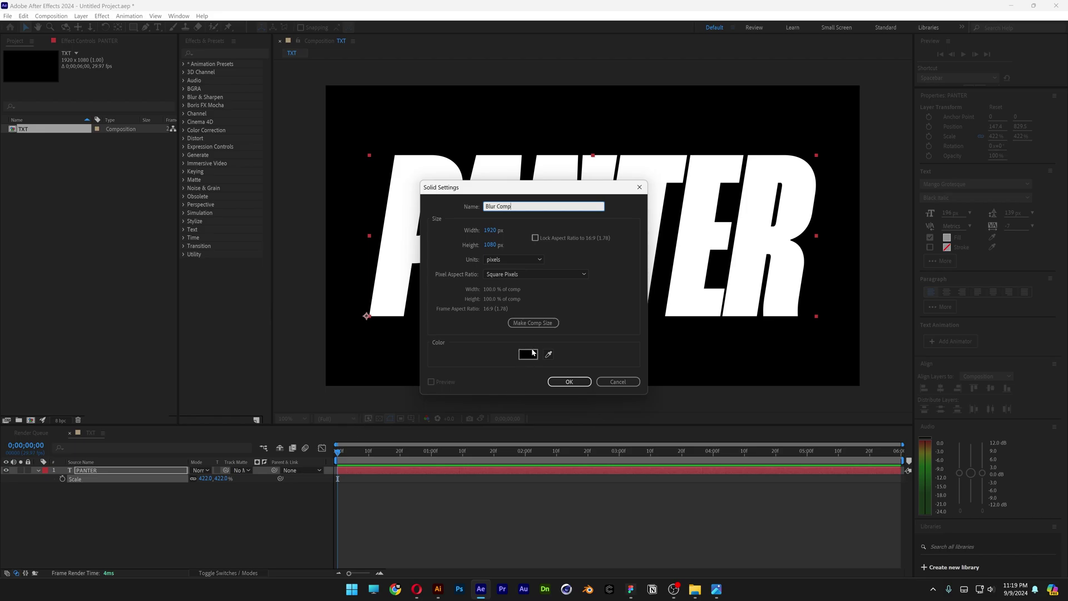
click(569, 382)
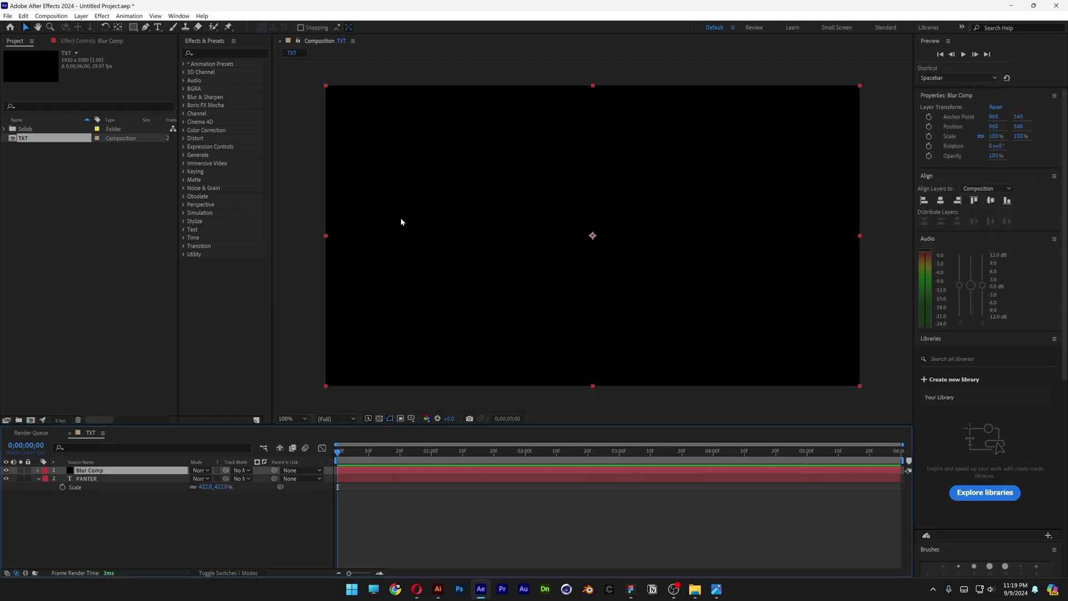
Search the effects for 4- and select 4-Color Gradient
click(240, 53)
text(4-)
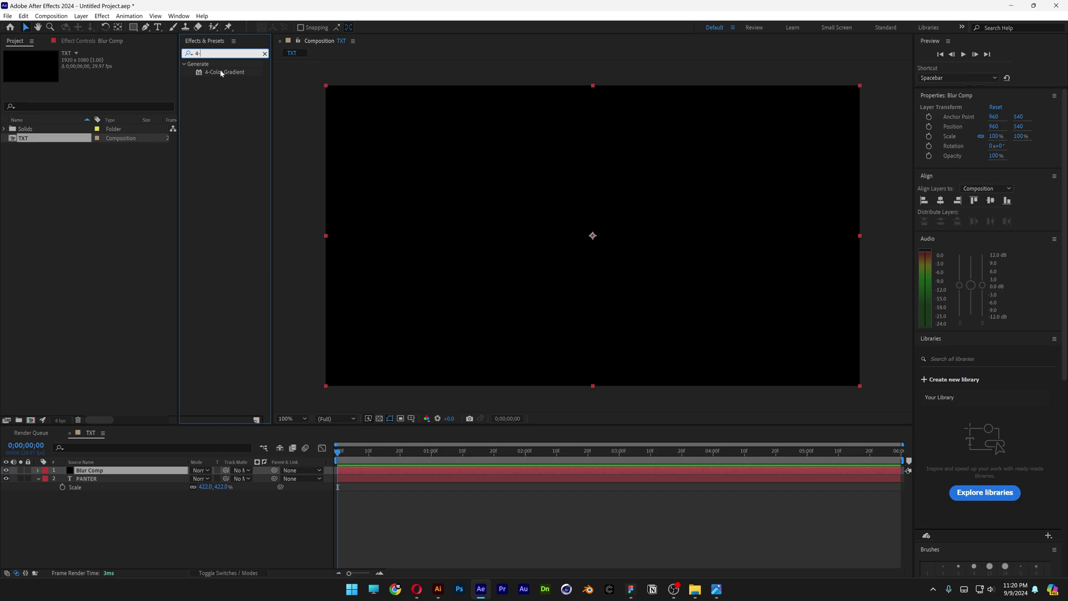
click(222, 73)
Apply 4-Color Gradient to Blur Comp and set Colors 1 and 2 to white
drag(163, 347, 102, 471)
click(102, 86)
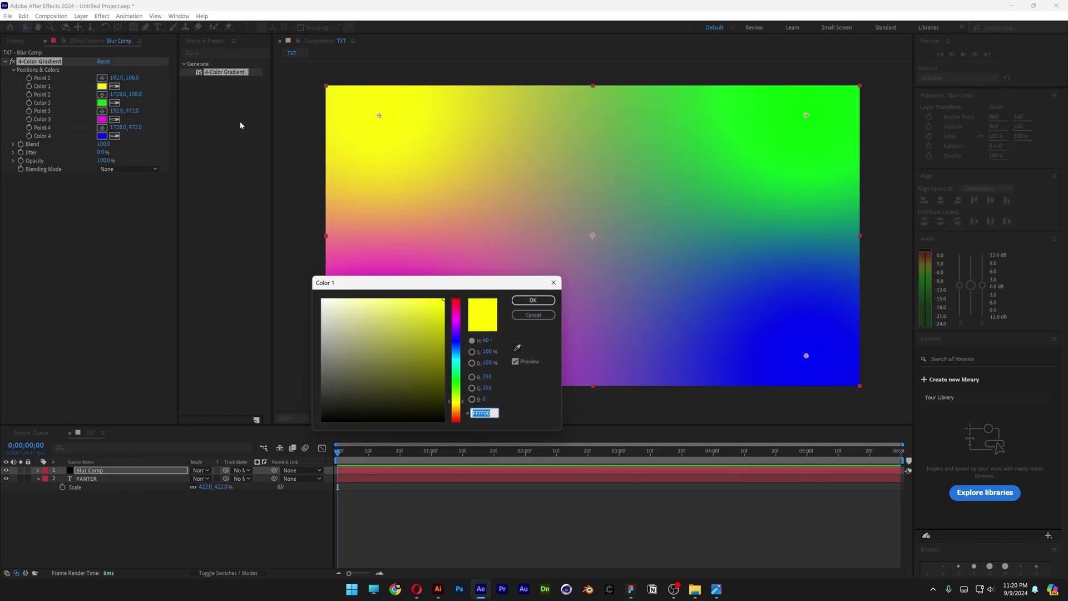
drag(345, 334, 298, 279)
click(524, 303)
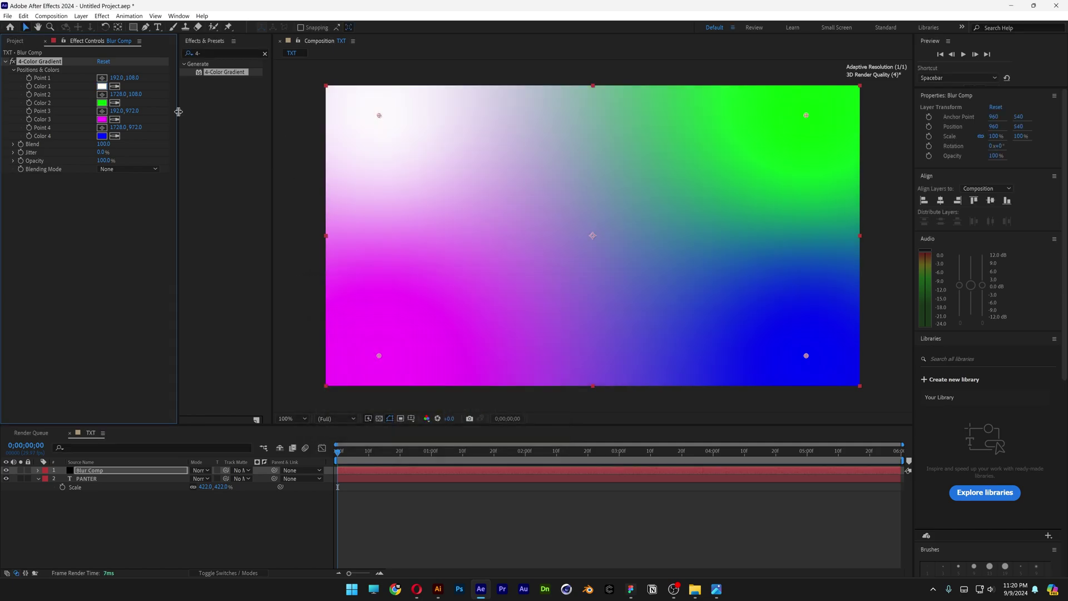
click(102, 103)
drag(345, 334, 301, 270)
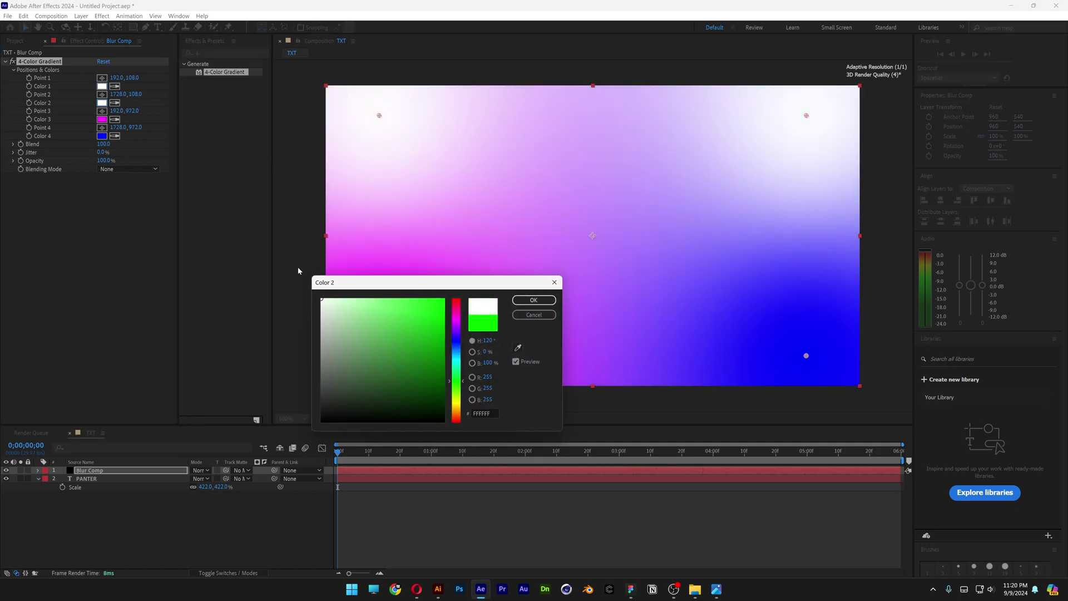
click(524, 304)
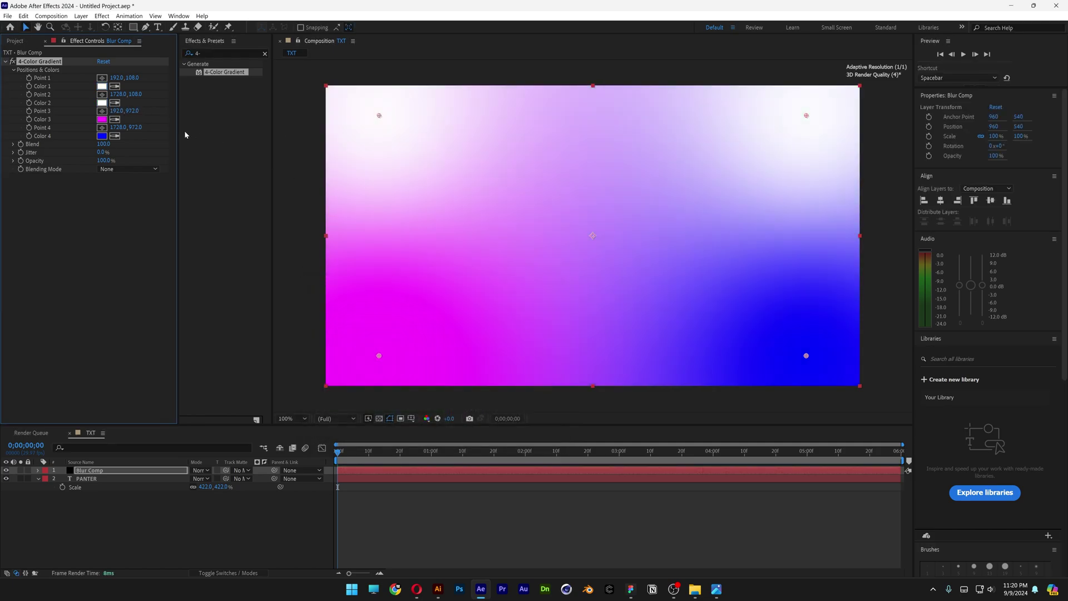
Set gradient Colors 3 and 4 to black
click(102, 120)
drag(378, 351, 327, 432)
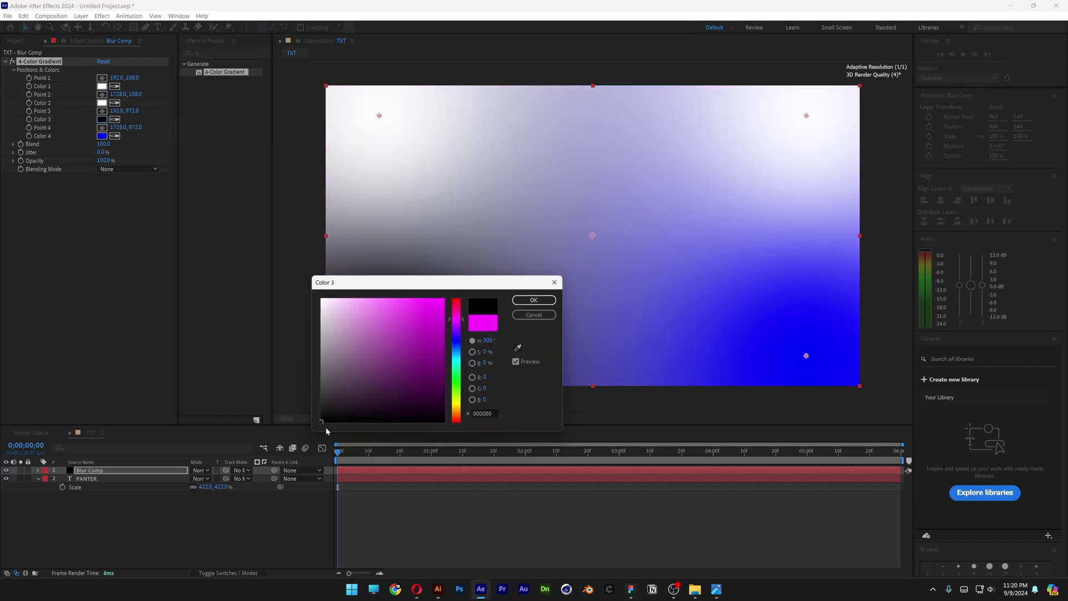
click(529, 301)
click(102, 135)
drag(417, 349, 321, 421)
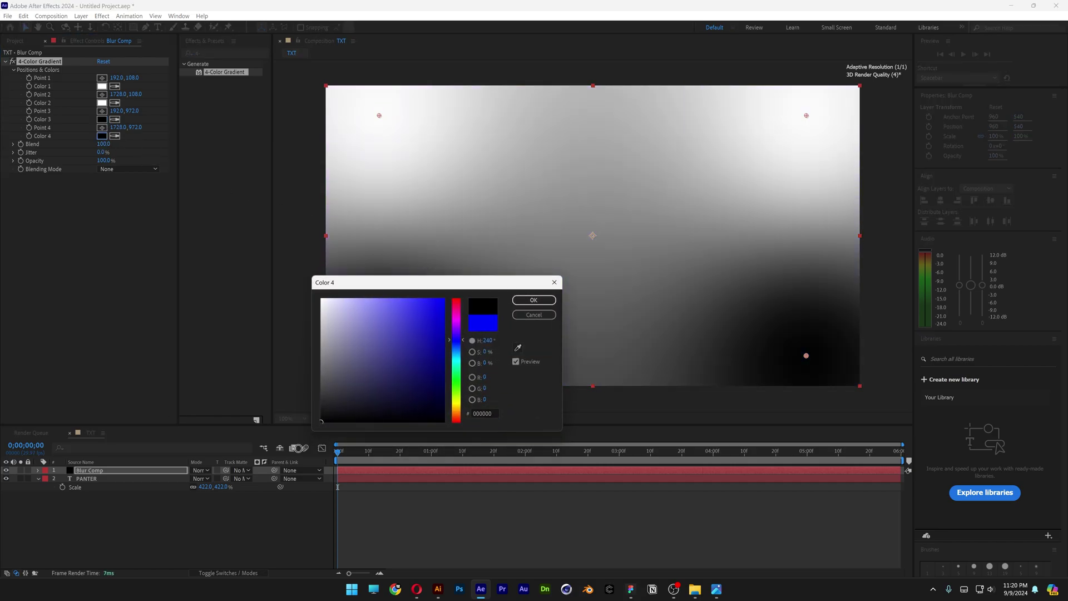
click(534, 300)
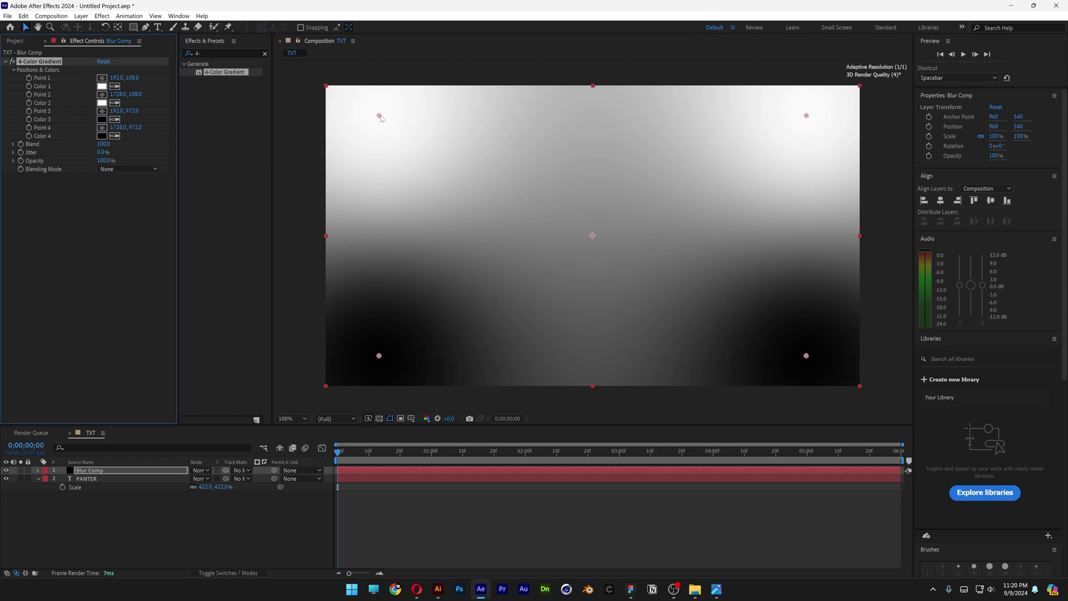
Move gradient Points 1, 3 and 4 to the centre, upper left and mid-right
drag(380, 116, 506, 240)
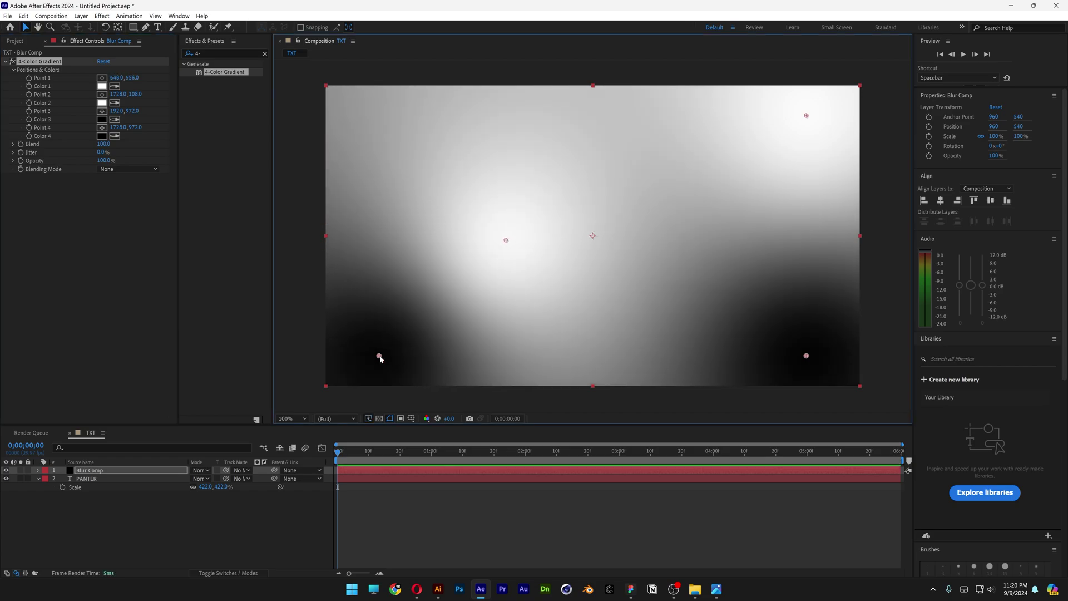
drag(381, 358, 423, 202)
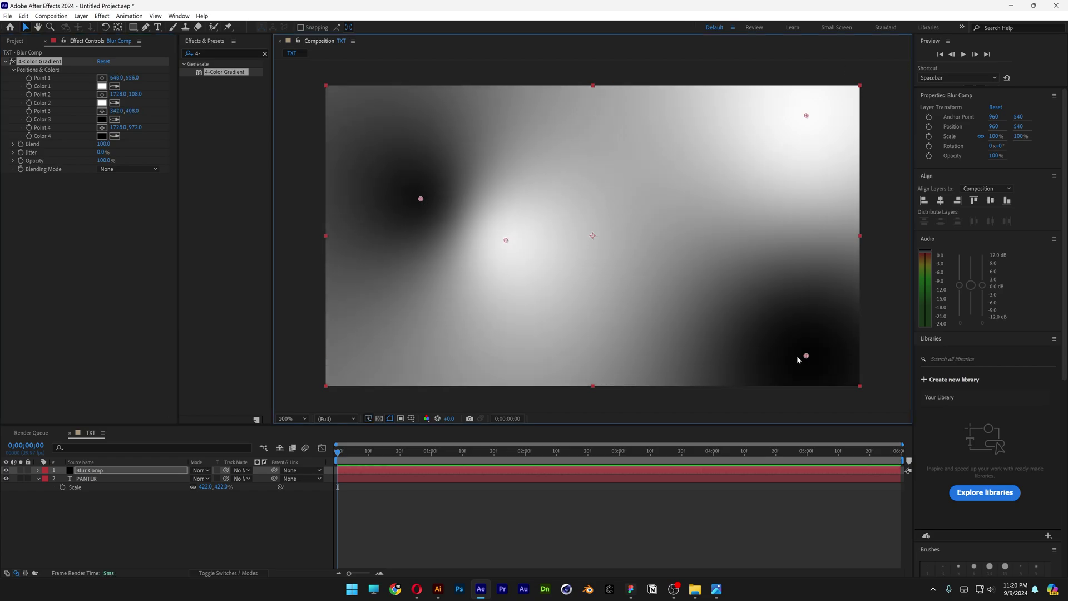
drag(807, 356, 698, 238)
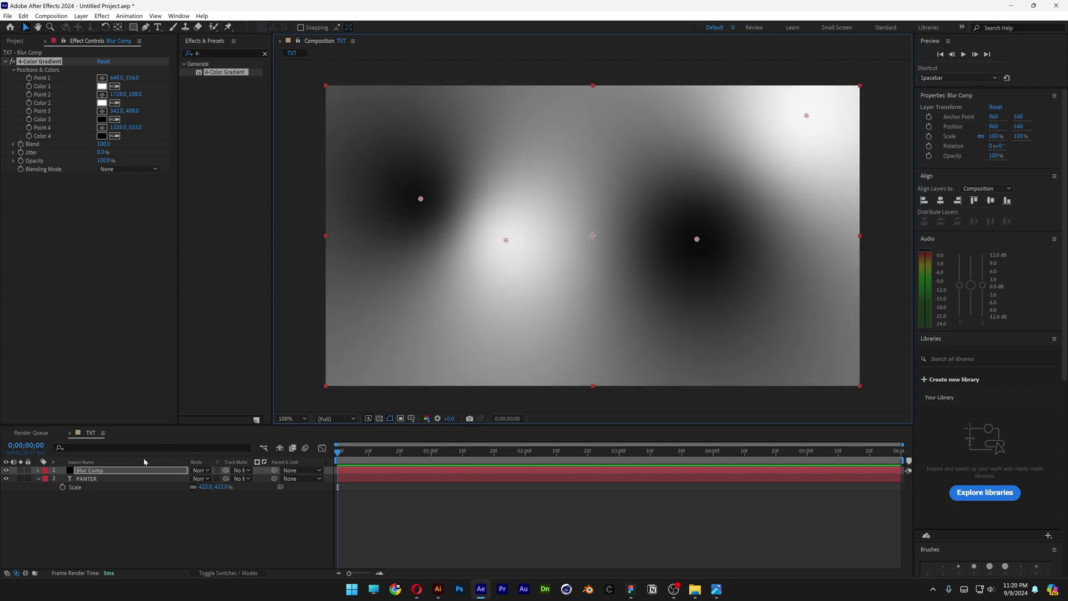
Hide Blur Comp and add a new adjustment layer named Blur
click(6, 471)
right_click(118, 515)
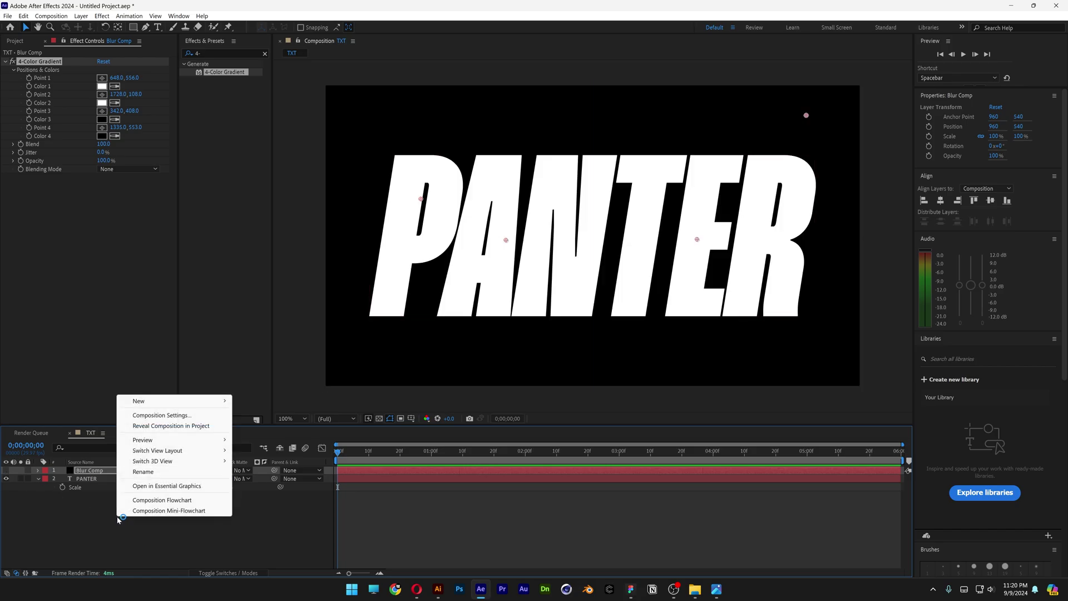
mouse_move(199, 401)
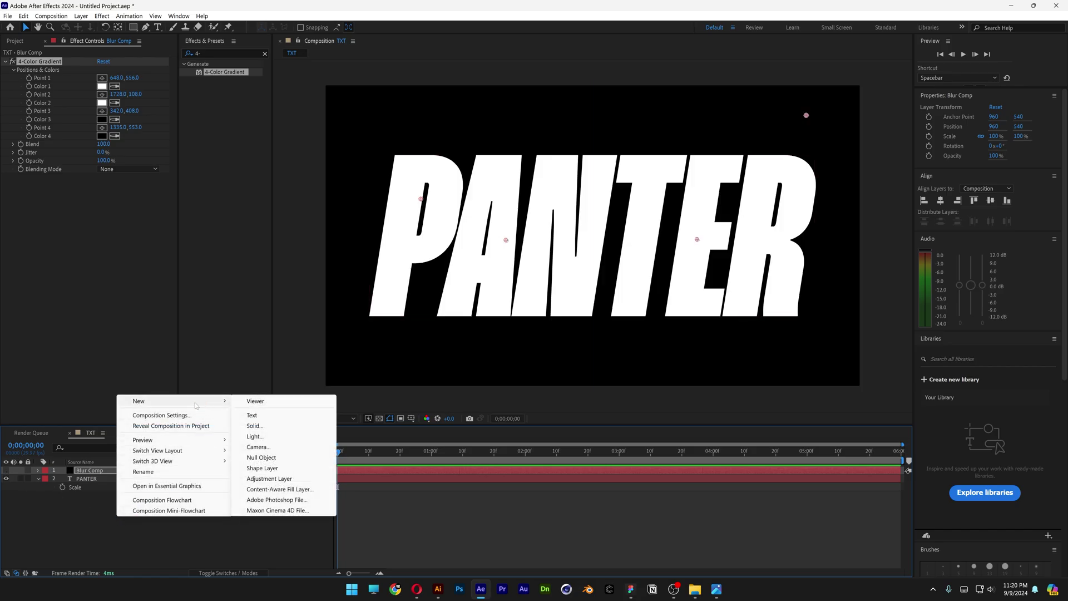
click(294, 482)
right_click(113, 473)
click(148, 447)
text(Blur)
key(Return)
Apply Compound Blur to Blur, mapped from Blur Comp's effects and masks, Maximum Blur 30
click(219, 53)
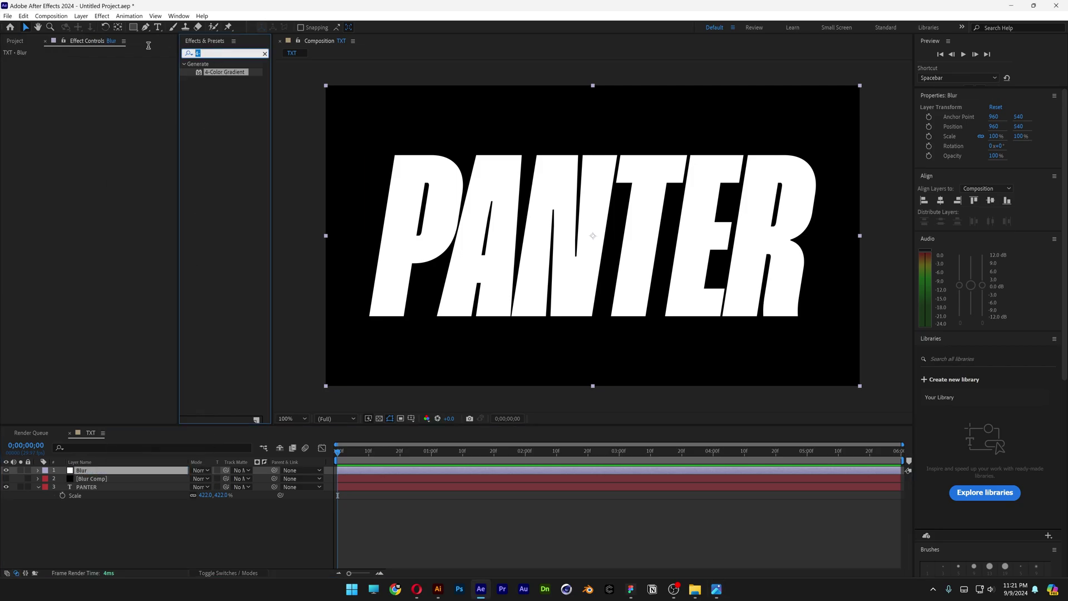
text(comp)
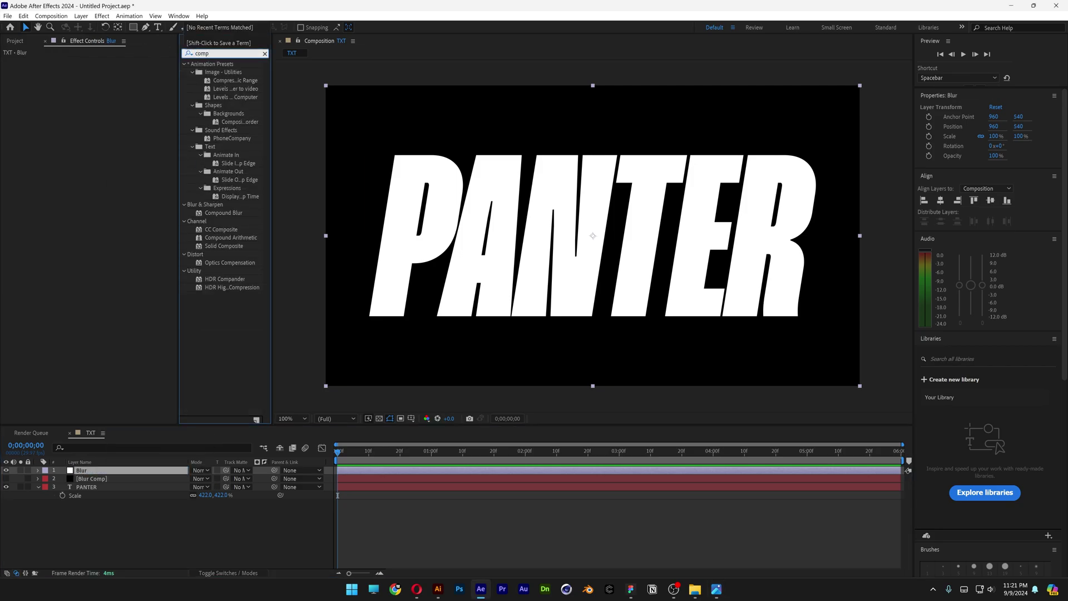
text(ou)
drag(219, 75, 87, 471)
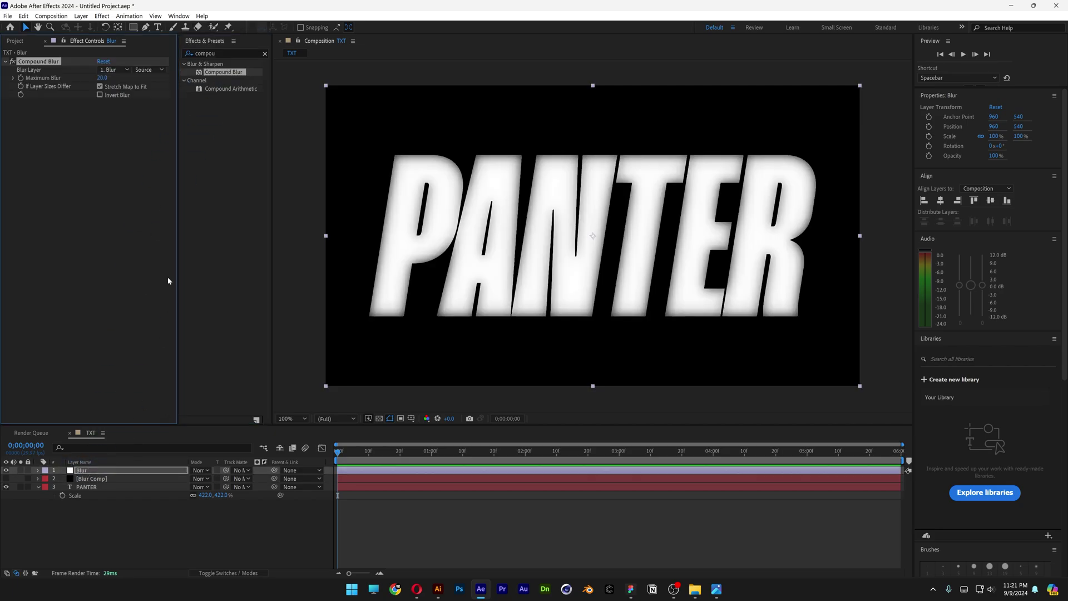
click(115, 71)
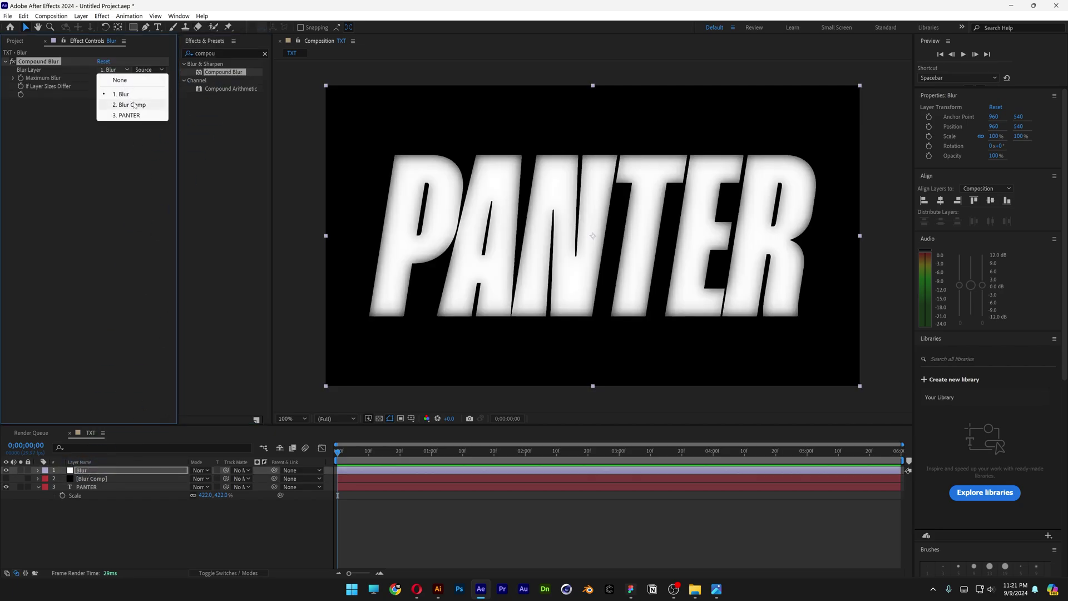
click(131, 105)
click(144, 70)
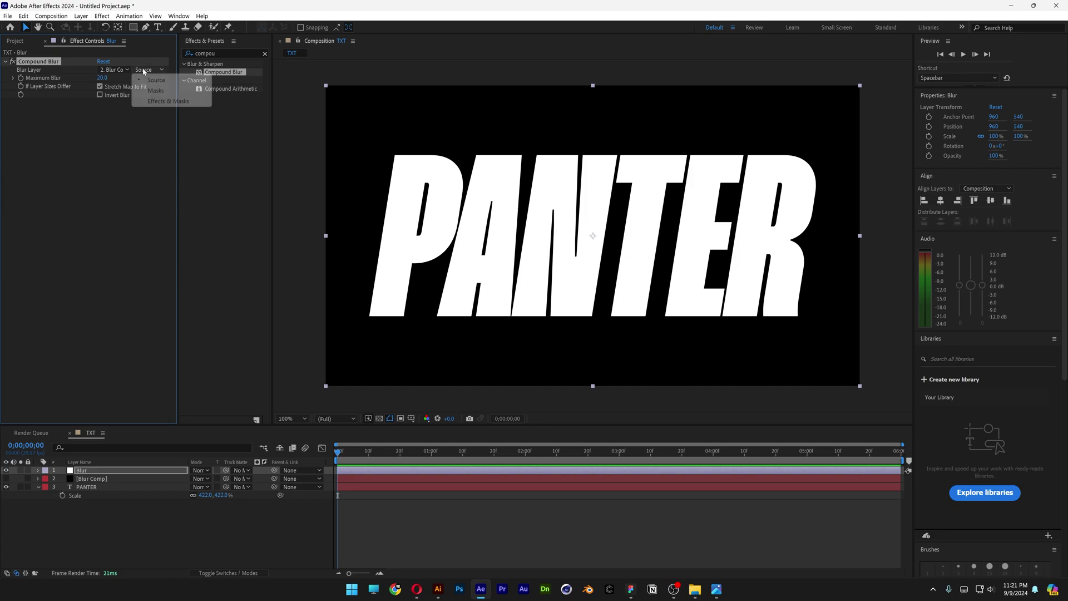
click(164, 101)
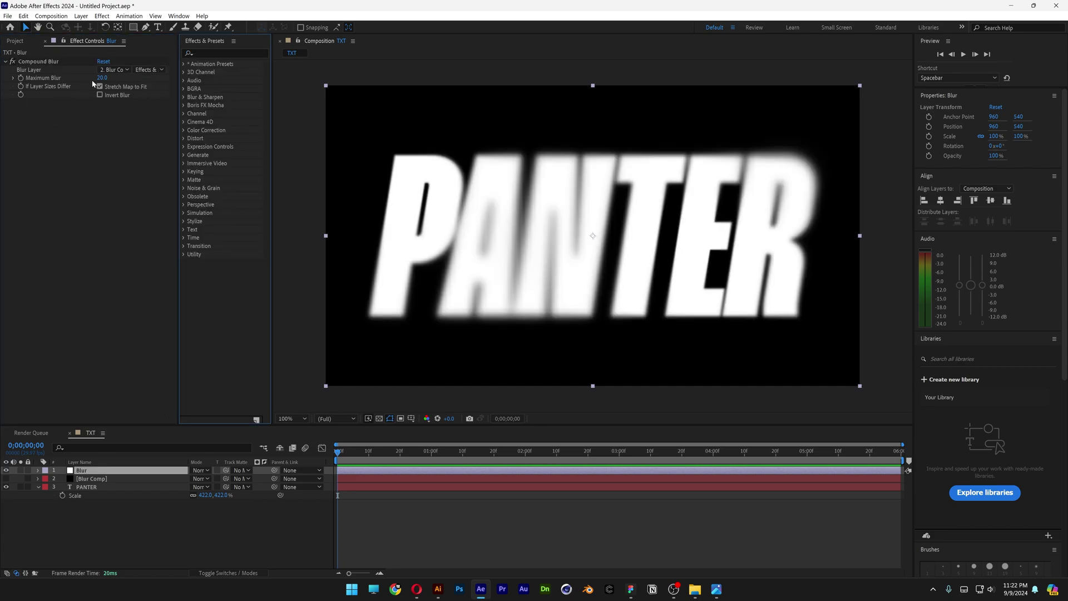
drag(101, 81, 165, 92)
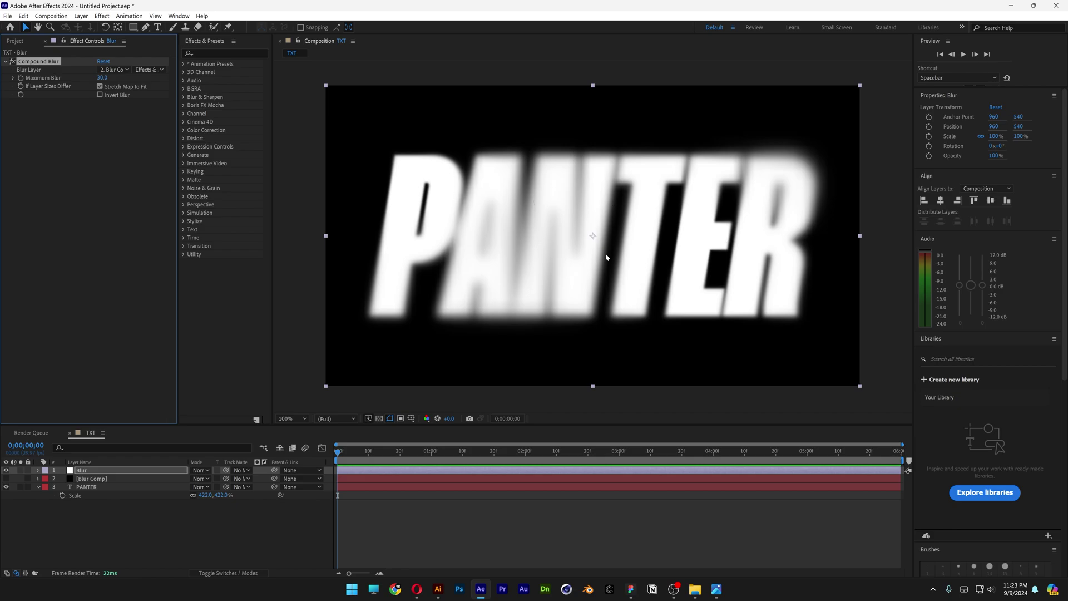
Add Camera Lens Blur to the Blur layer below Compound Blur
click(245, 53)
text(camera l)
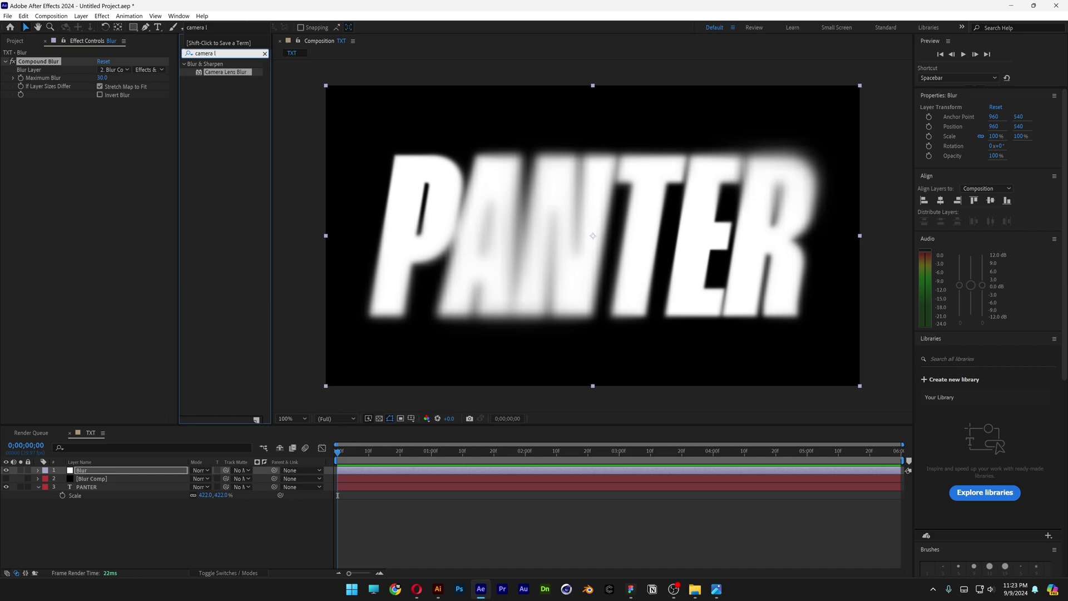
click(220, 73)
drag(218, 74, 104, 160)
Map Camera Lens Blur to Blur Comp's effects and masks, radius 21, and raise Compound Blur maximum to 45
click(111, 177)
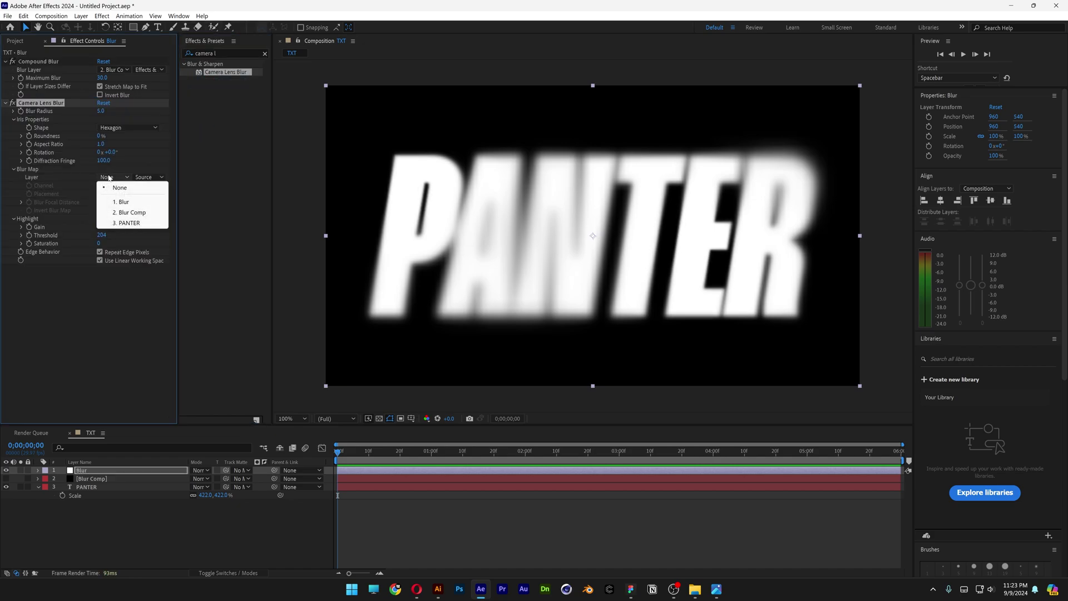
click(137, 212)
click(146, 177)
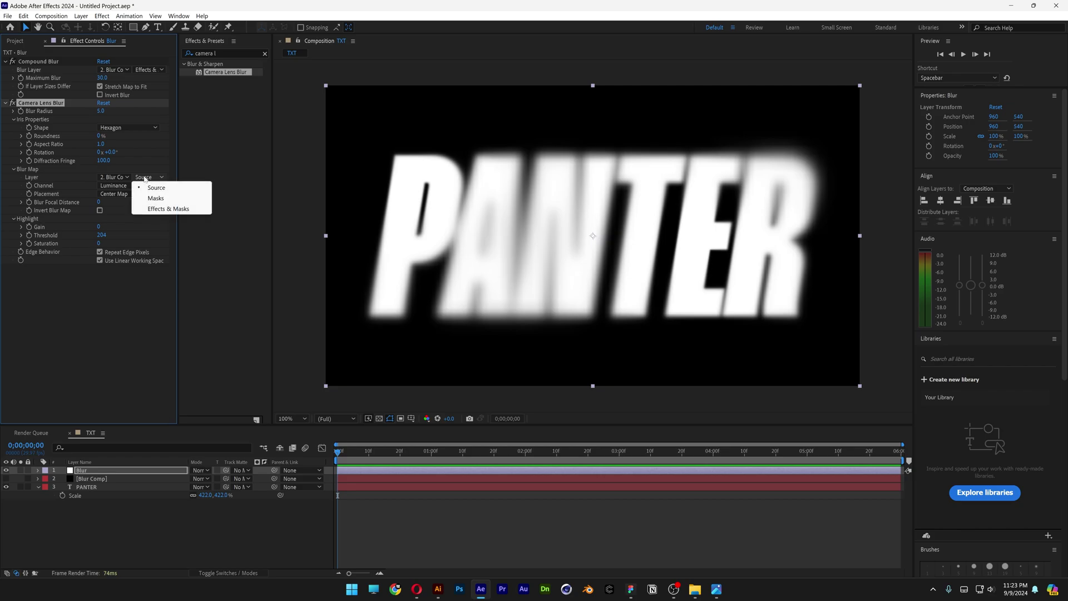
click(167, 210)
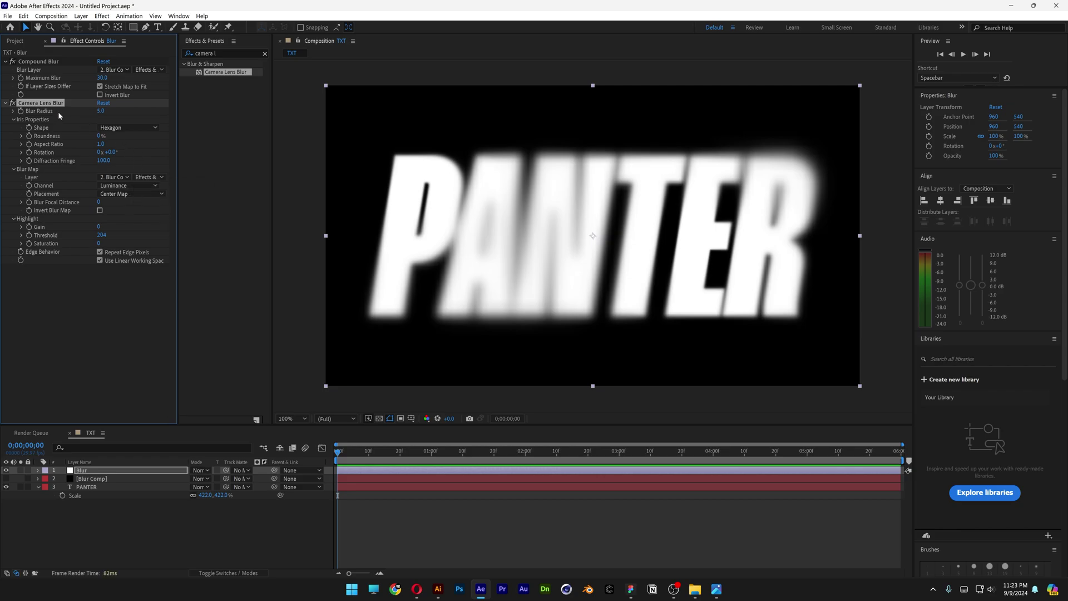
drag(102, 112, 102, 111)
drag(101, 79, 101, 78)
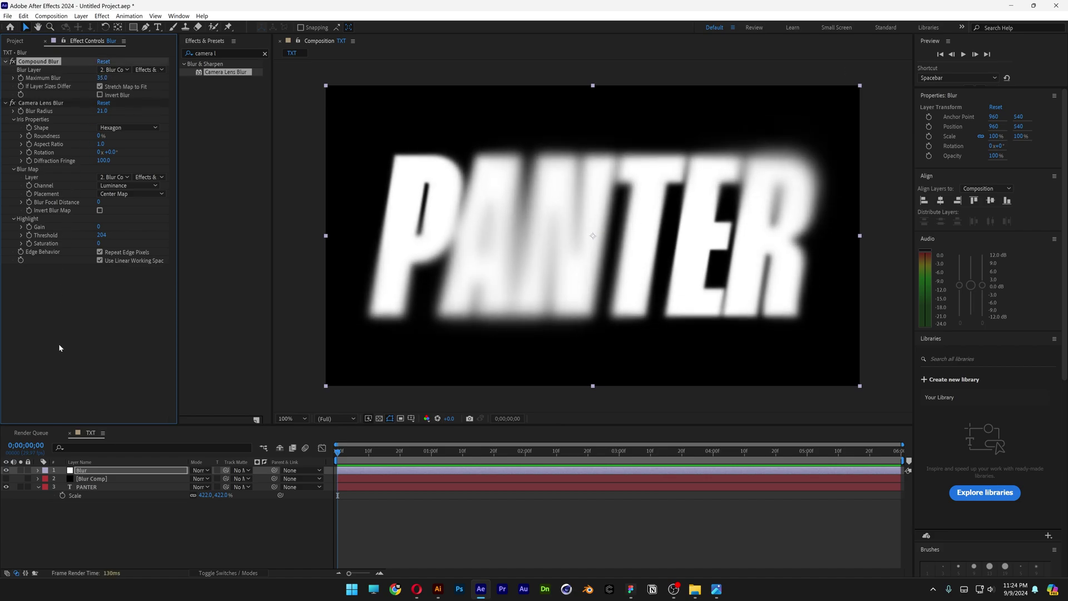
On Blur Comp, move gradient Point 2 toward mid-frame and keyframe the starting point positions
click(95, 479)
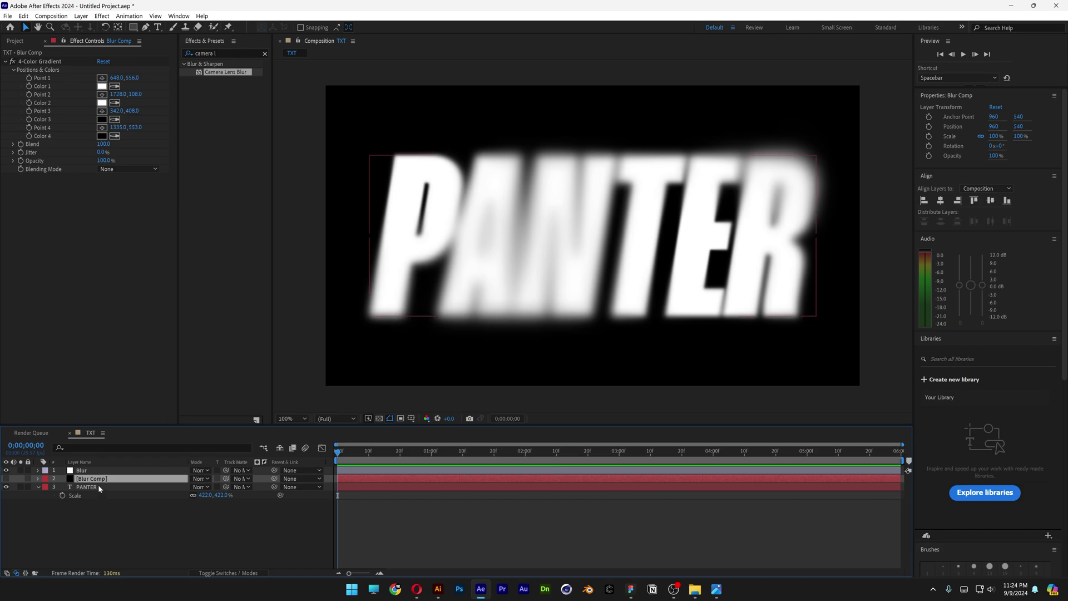
click(42, 63)
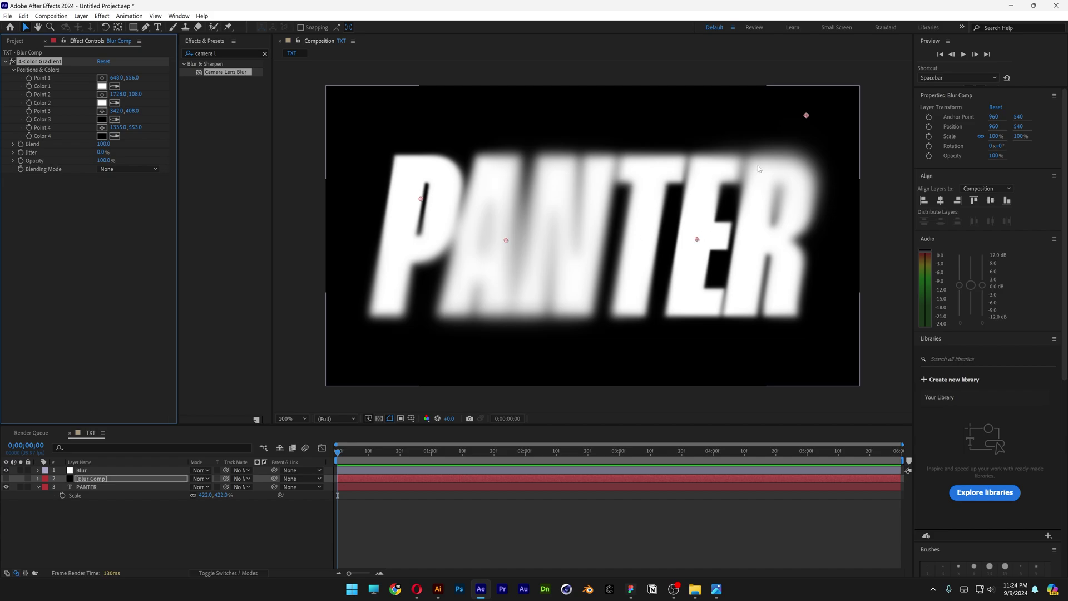
drag(806, 116, 803, 151)
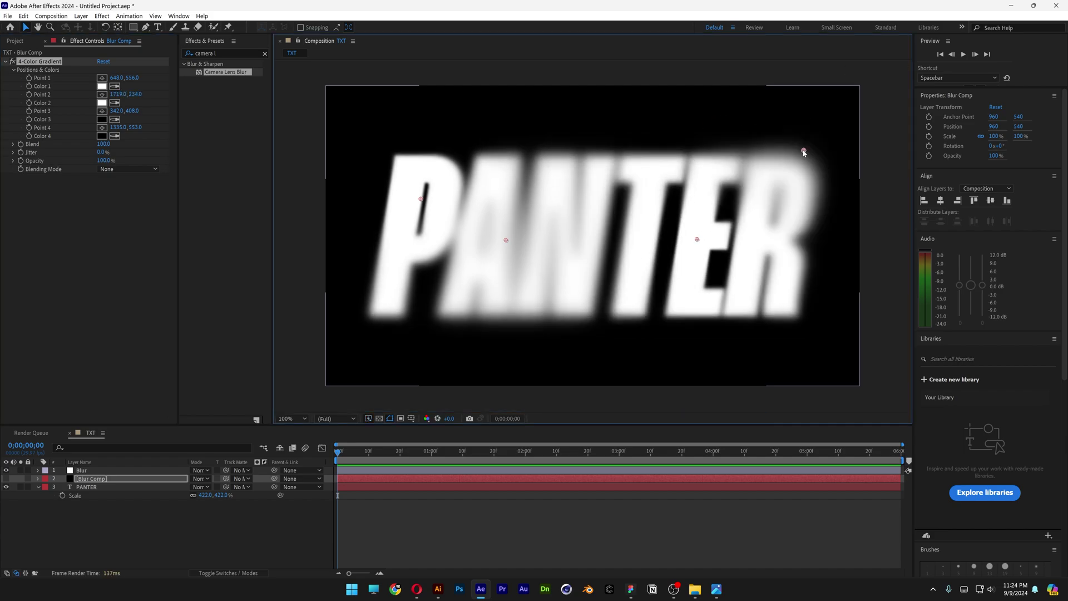
click(30, 82)
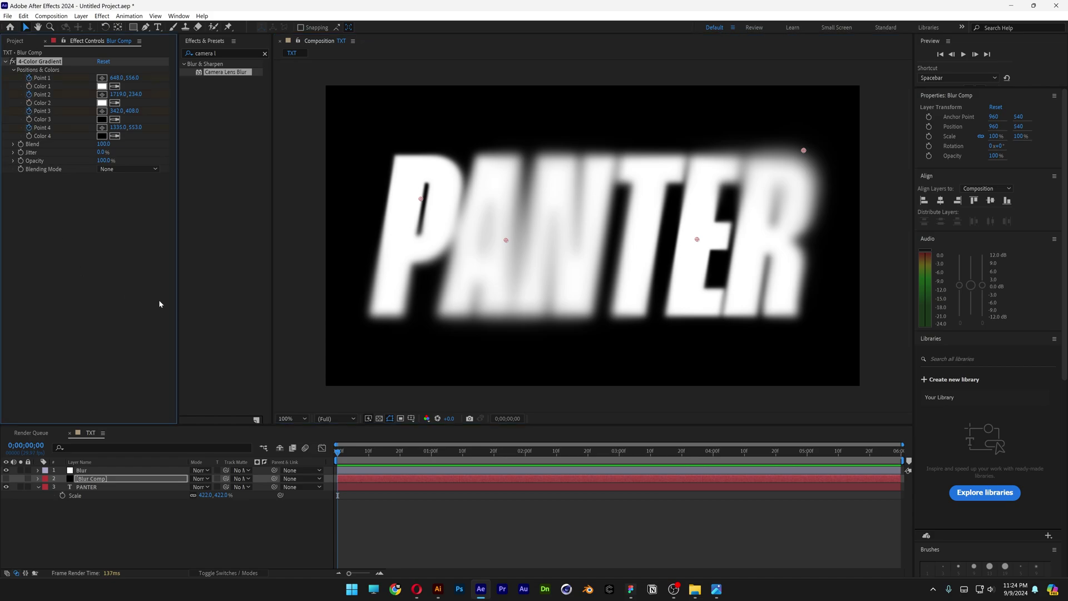
Move gradient Points 1 and 3 at one second and keyframe all four points at two seconds
drag(341, 456, 433, 470)
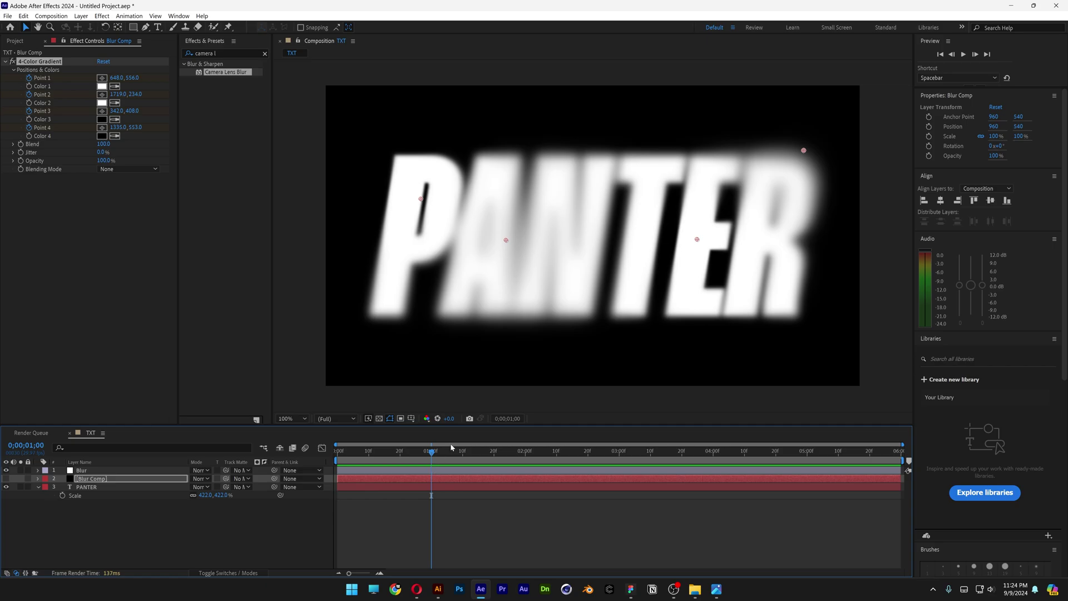
drag(506, 240, 374, 309)
drag(421, 199, 495, 221)
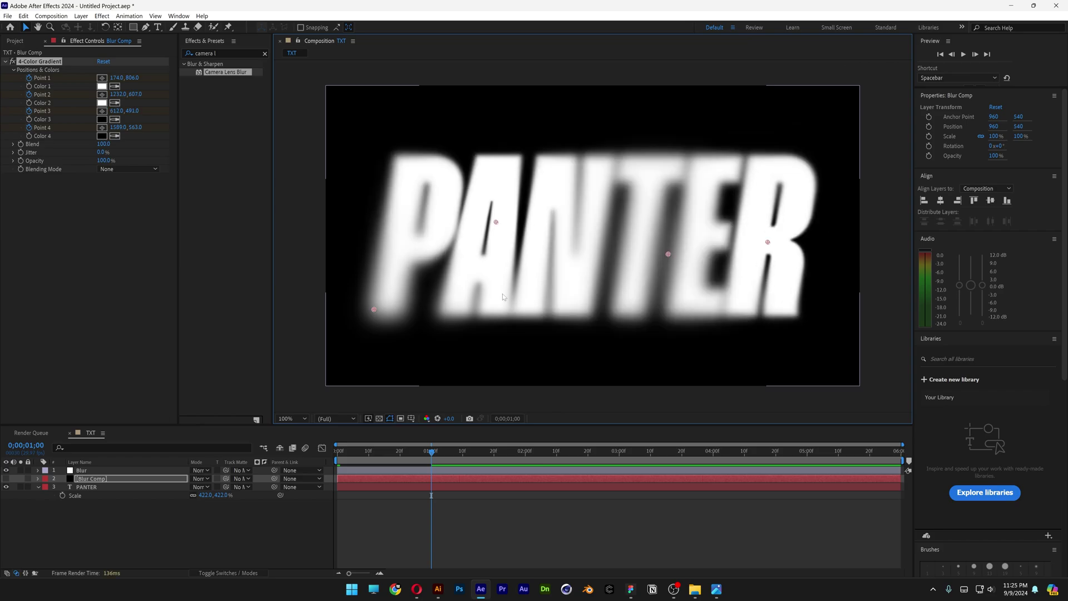
key(u)
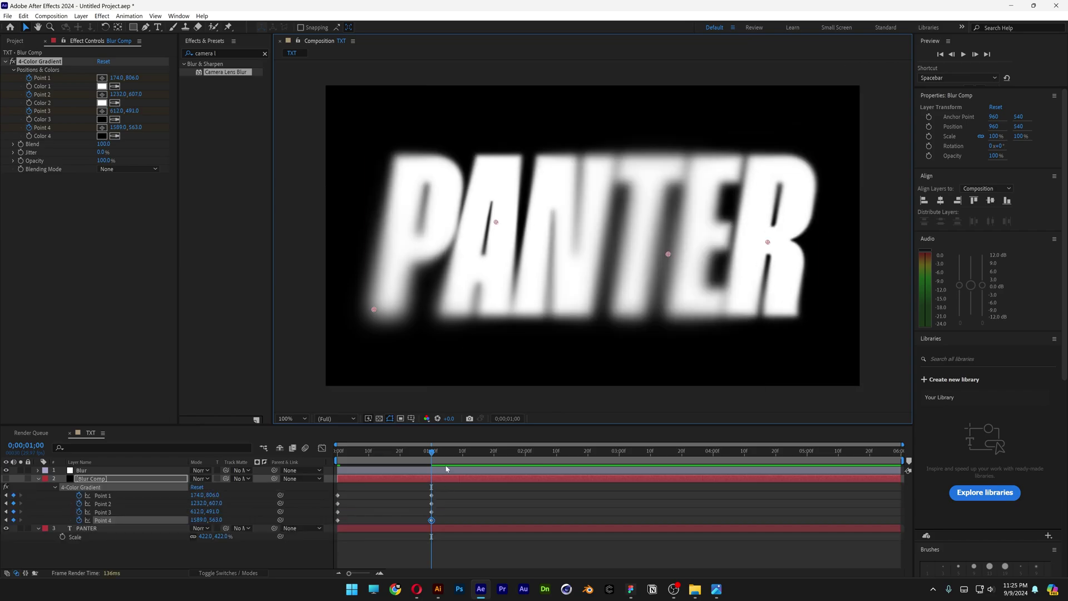
drag(432, 451, 526, 453)
key(ctrl+v)
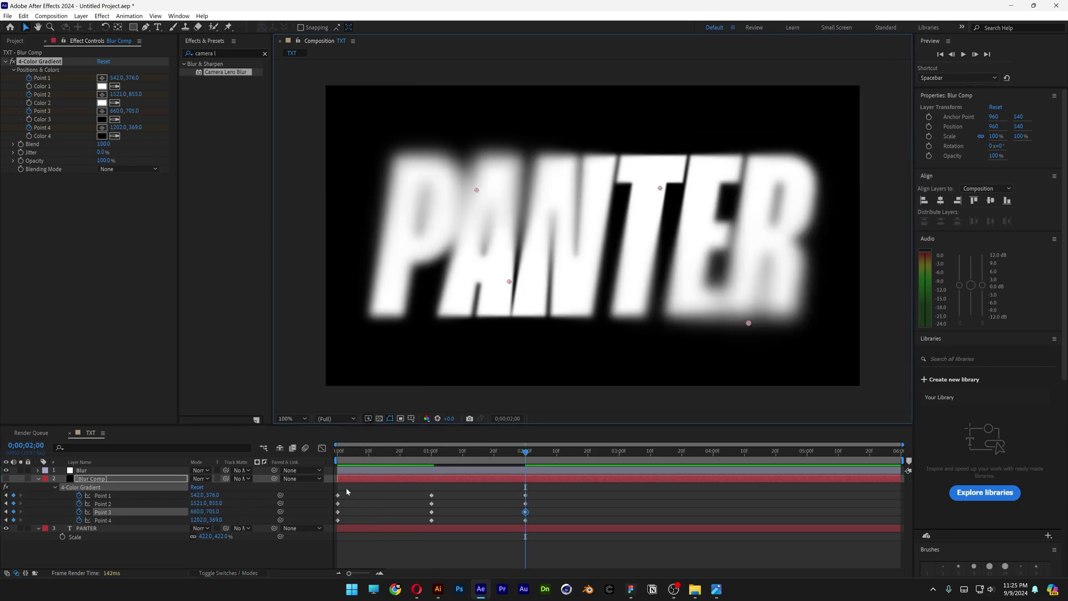
Copy the four starting gradient keyframes to the three-second mark
drag(346, 488, 333, 530)
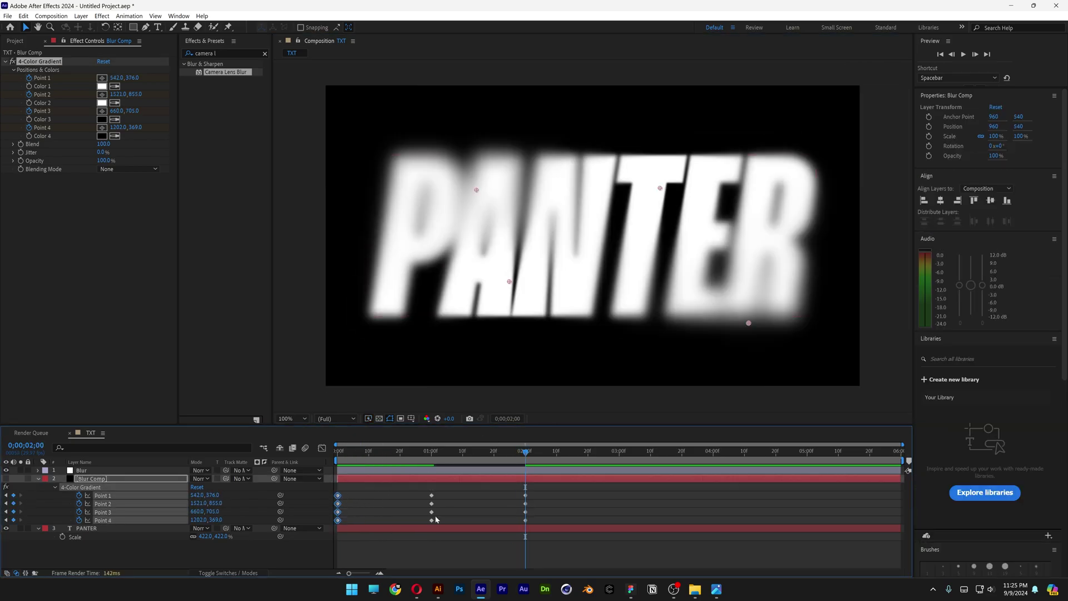
key(ctrl+c)
click(620, 453)
key(ctrl+v)
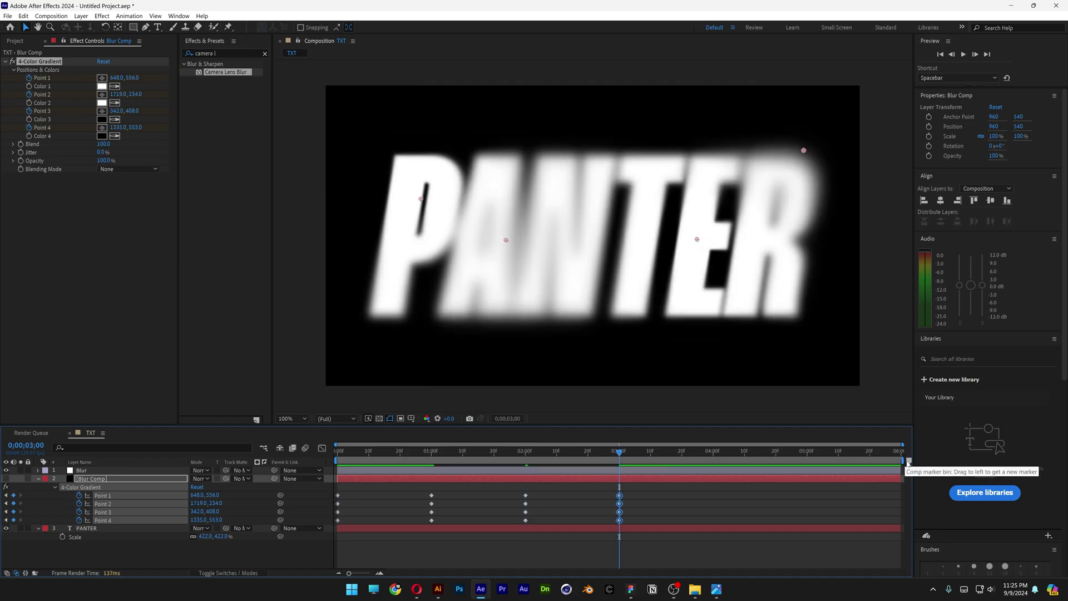
End the work area at three seconds and preview the looping gradient animation
drag(903, 460, 623, 462)
key(space)
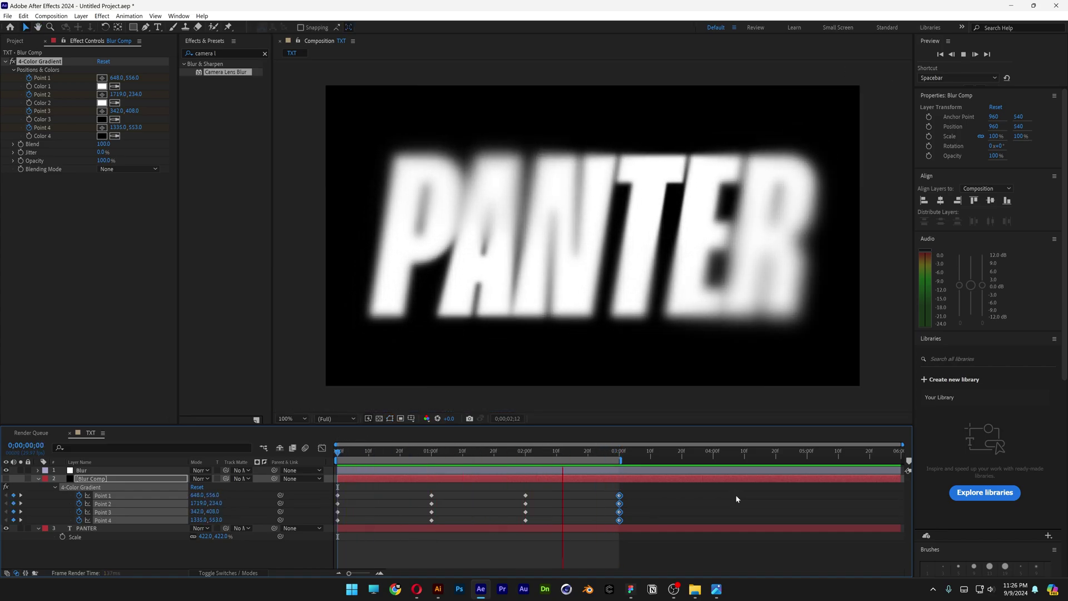
key(space)
Easy Ease all sixteen point keyframes and steepen their speed curves in the Graph Editor, then preview
drag(655, 492, 302, 527)
key(F9)
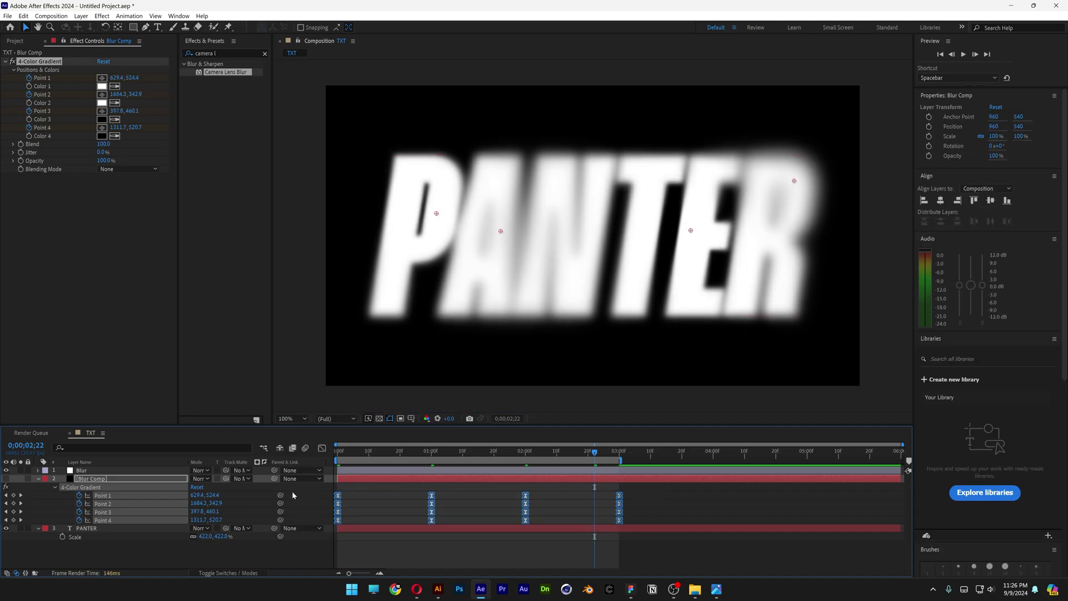
click(323, 448)
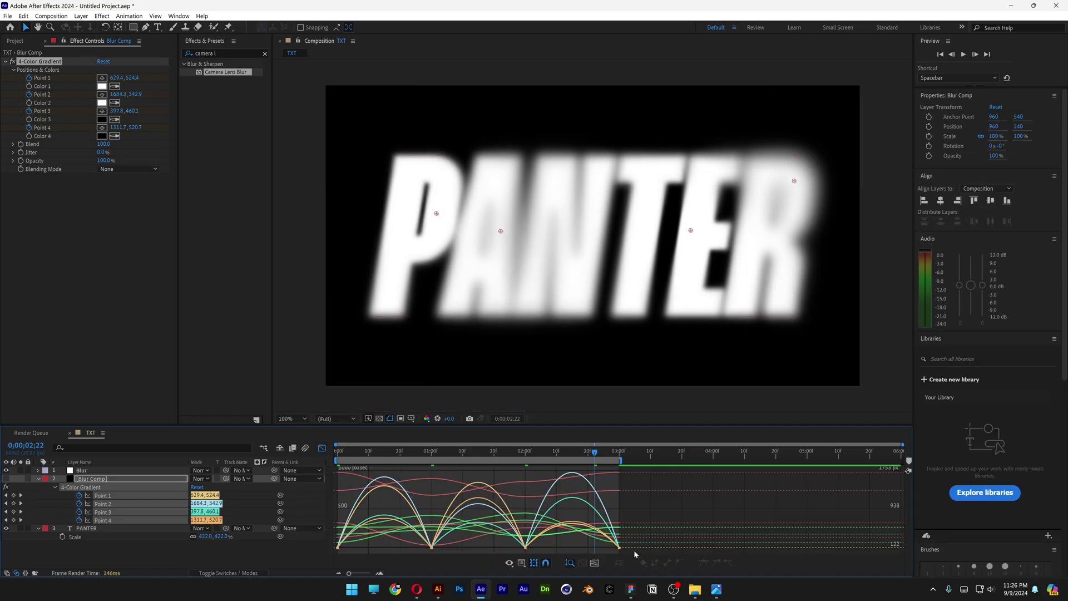
key(ctrl+a)
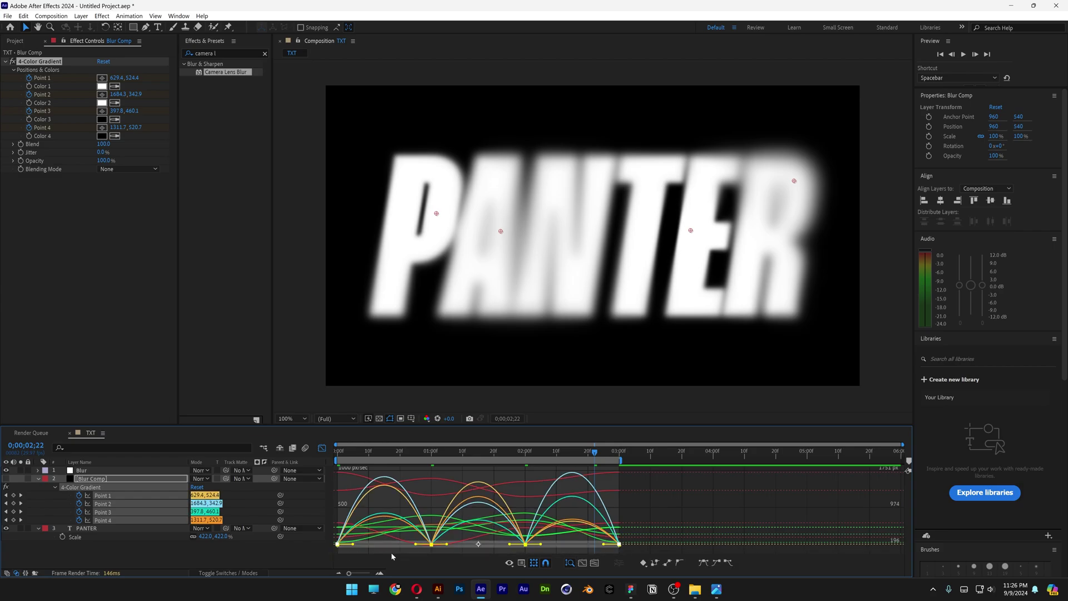
drag(604, 547, 572, 545)
key(space)
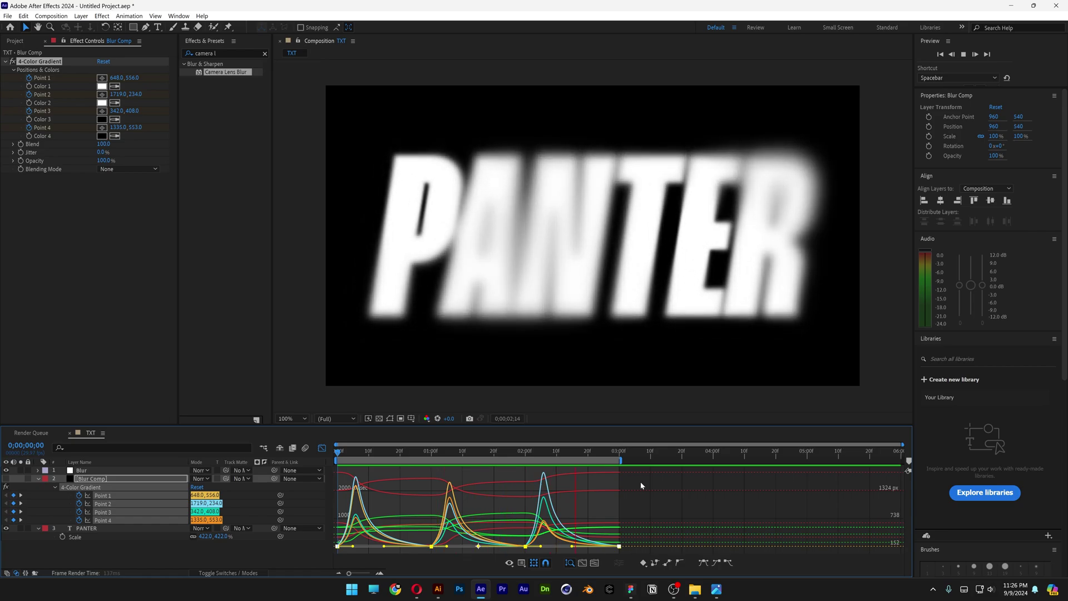
key(space)
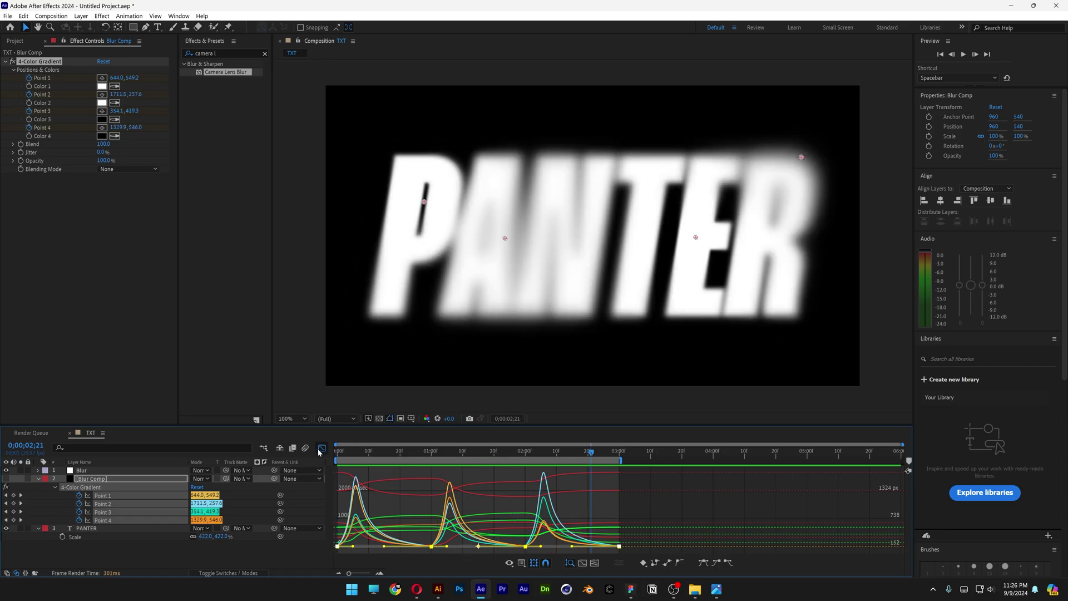
click(320, 450)
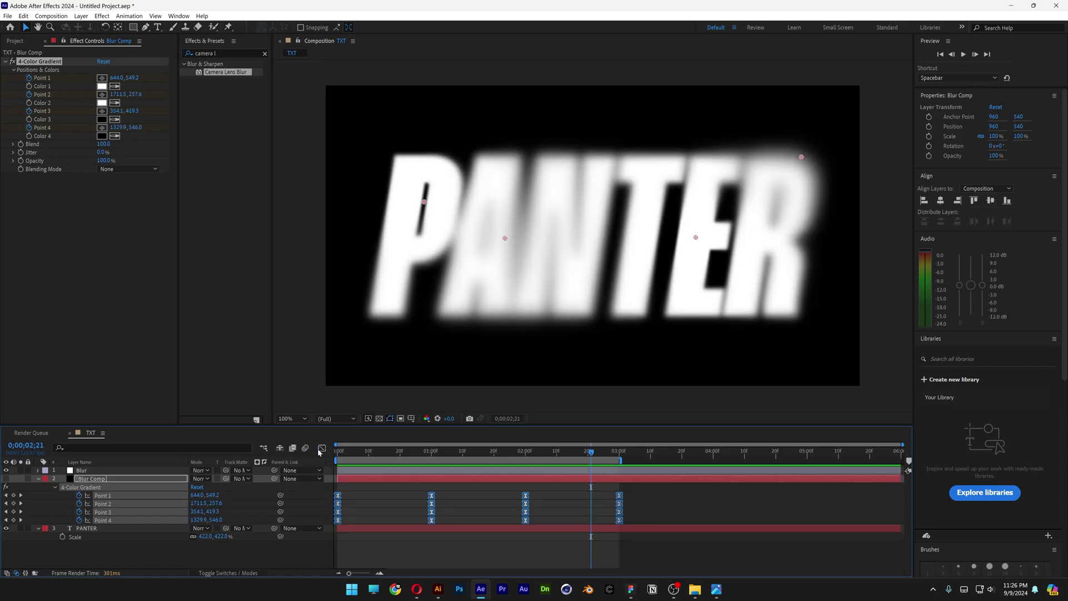
Add an adjustment layer named Gradients at the top of the layer stack
right_click(177, 553)
mouse_move(242, 441)
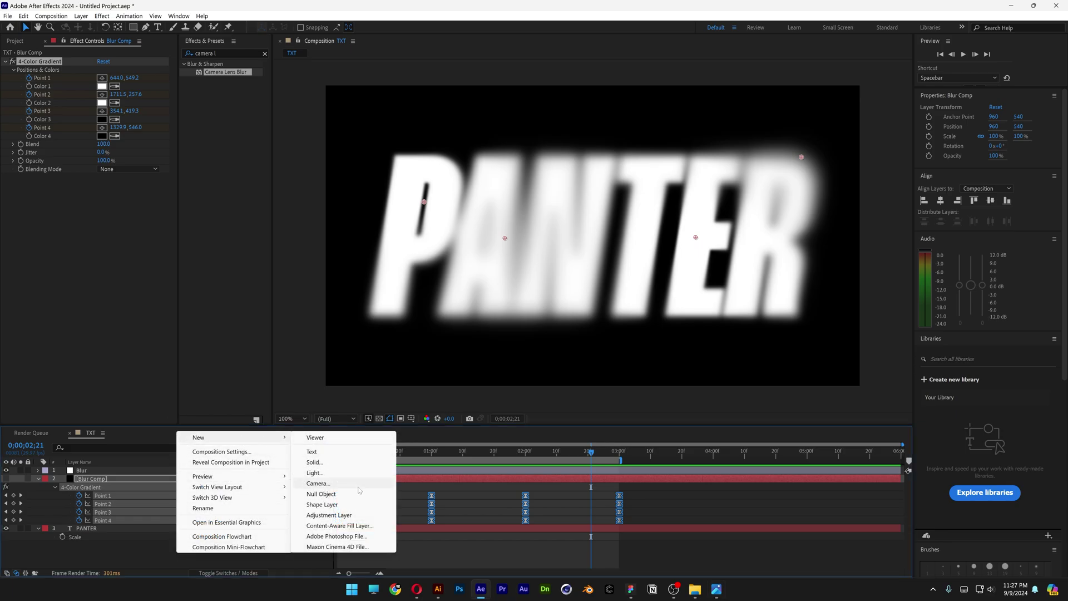
click(346, 515)
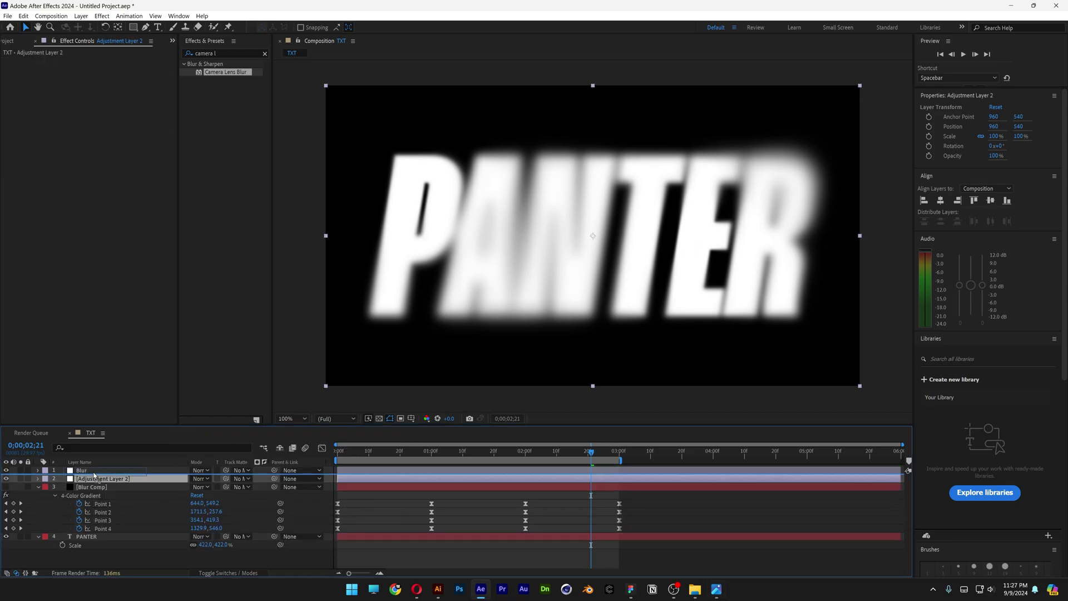
drag(99, 479, 107, 474)
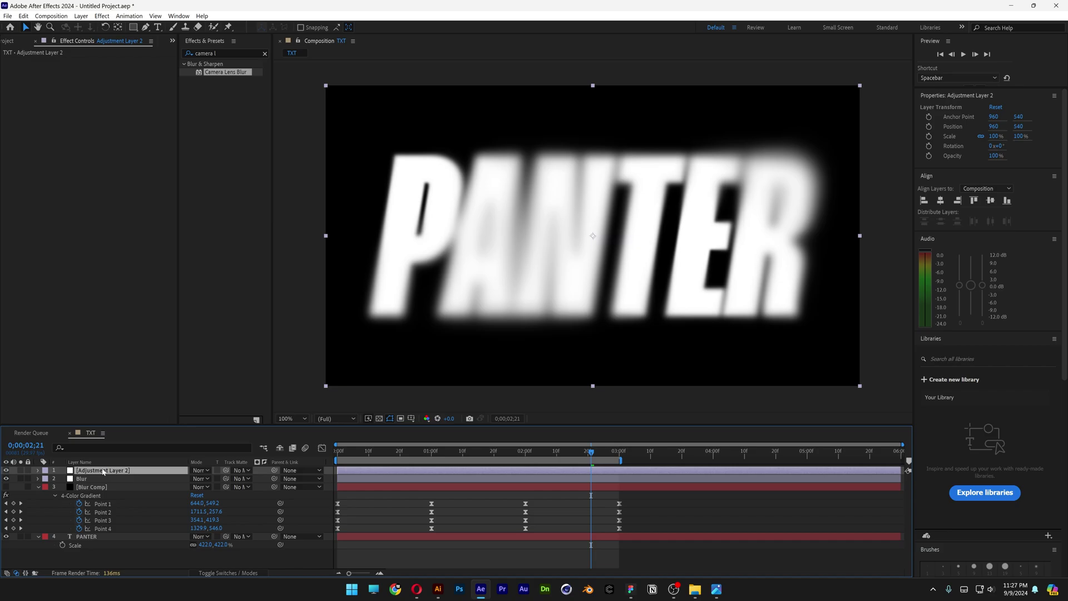
right_click(104, 472)
click(133, 443)
text(Gradients)
key(Return)
Apply the Colorama effect to the Gradients layer
click(223, 53)
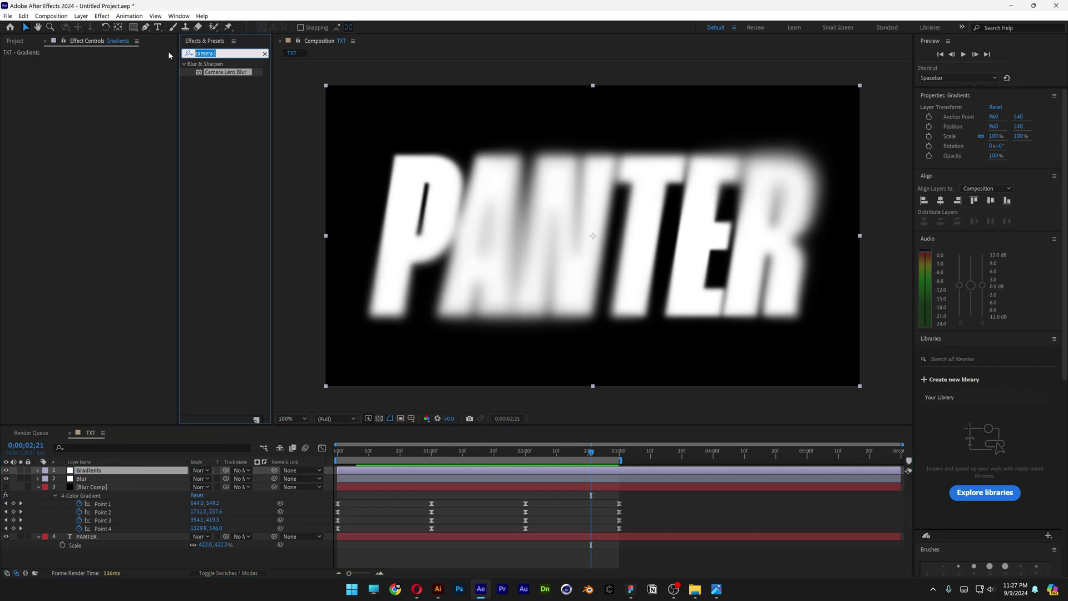
text(colorama)
drag(220, 72, 99, 469)
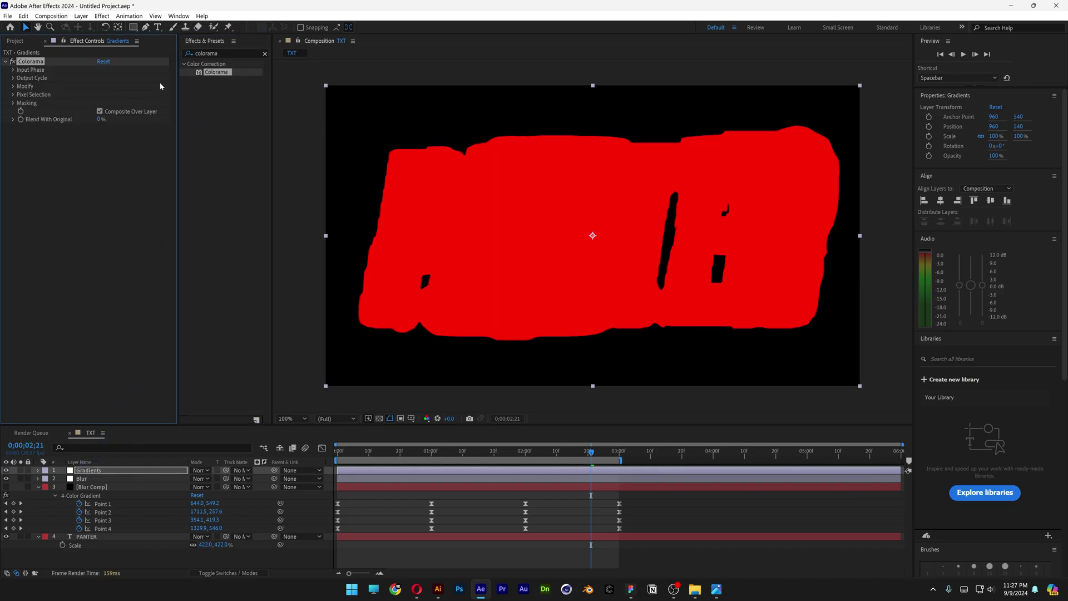
Add Solid Composite to the Gradients layer with its colour set to black
click(229, 53)
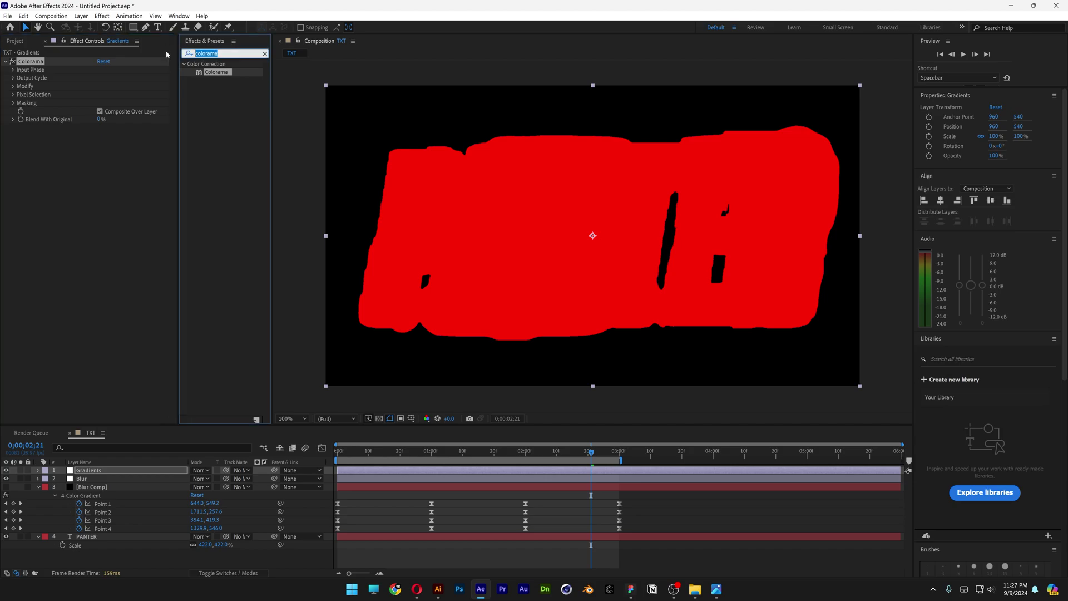
text(solid comp)
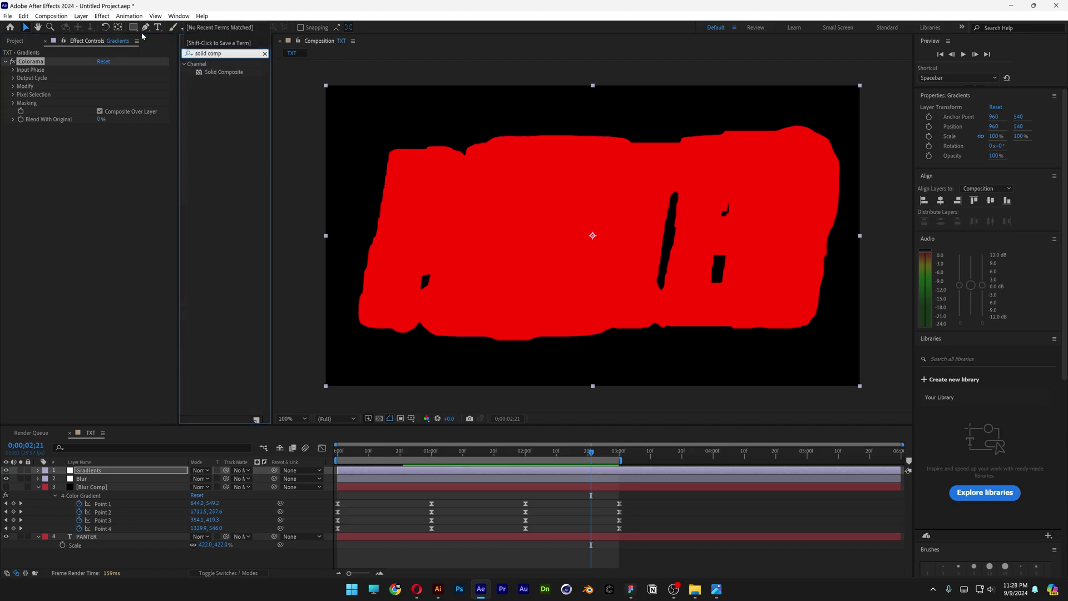
drag(212, 72, 45, 63)
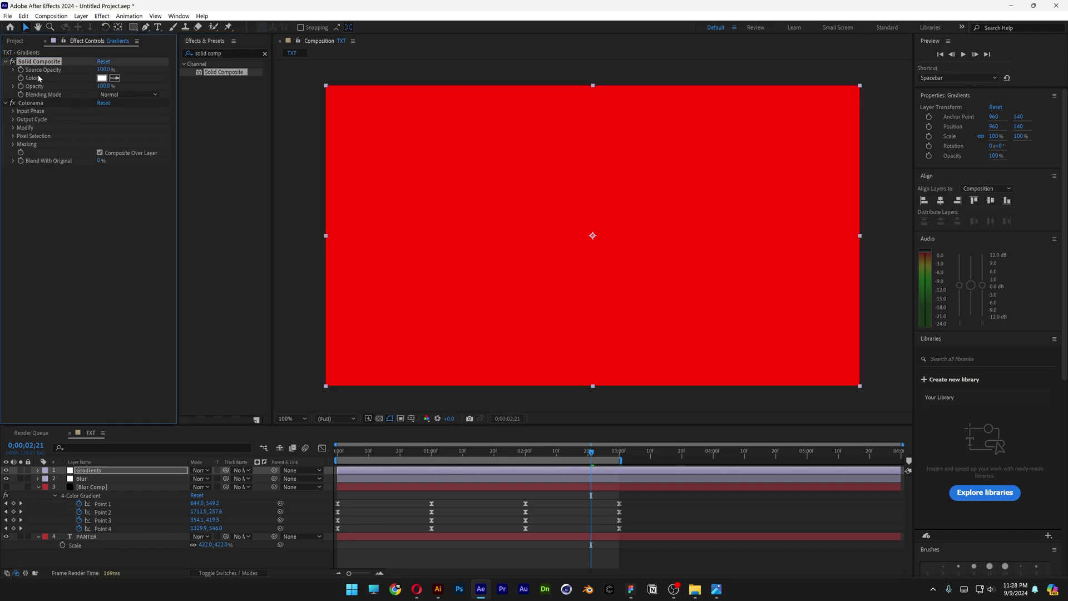
click(102, 78)
drag(345, 400, 302, 436)
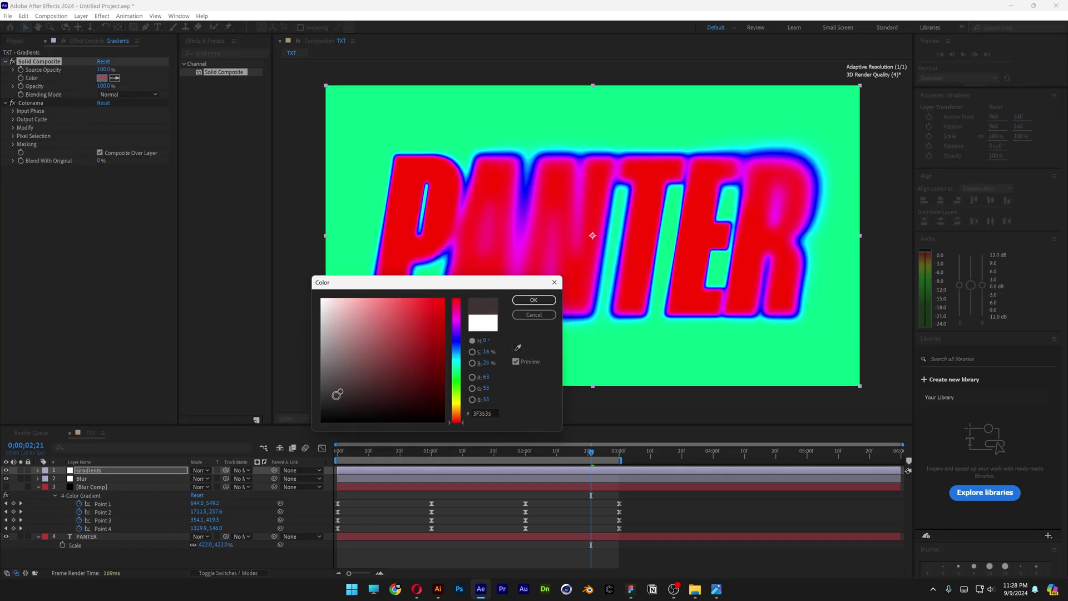
click(533, 300)
In Colorama's Output Cycle, make the red stop black and the magenta stop white (FFFFFF), moved to the top
click(38, 104)
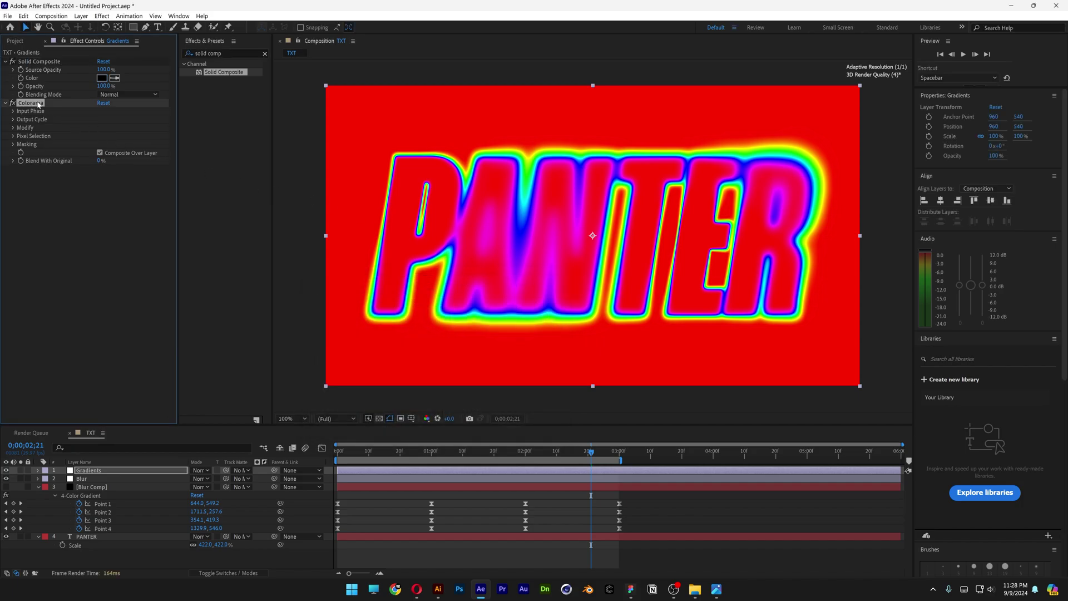
click(14, 119)
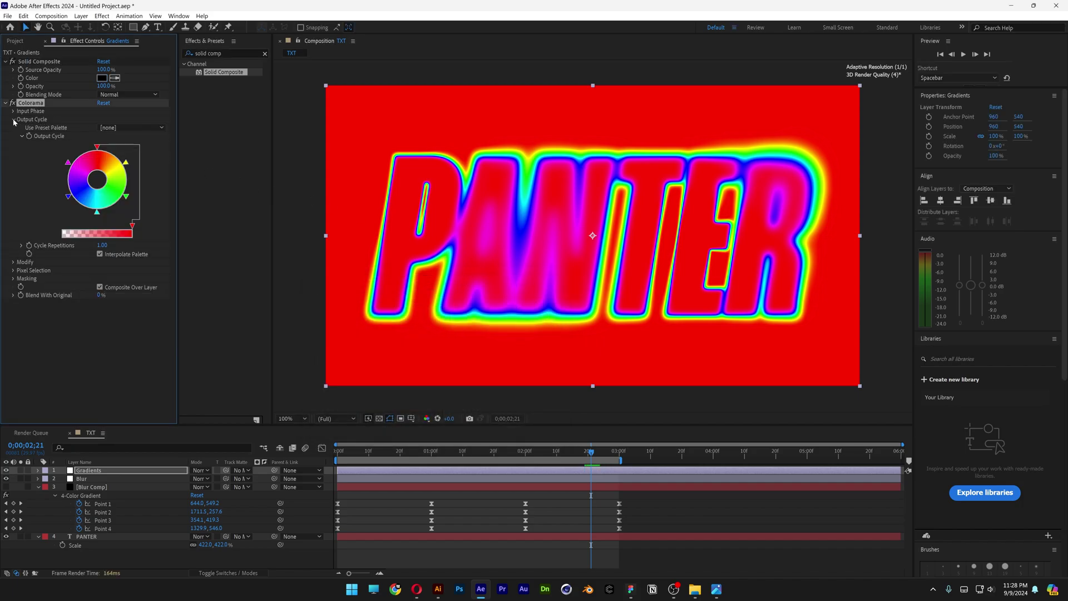
double_click(98, 148)
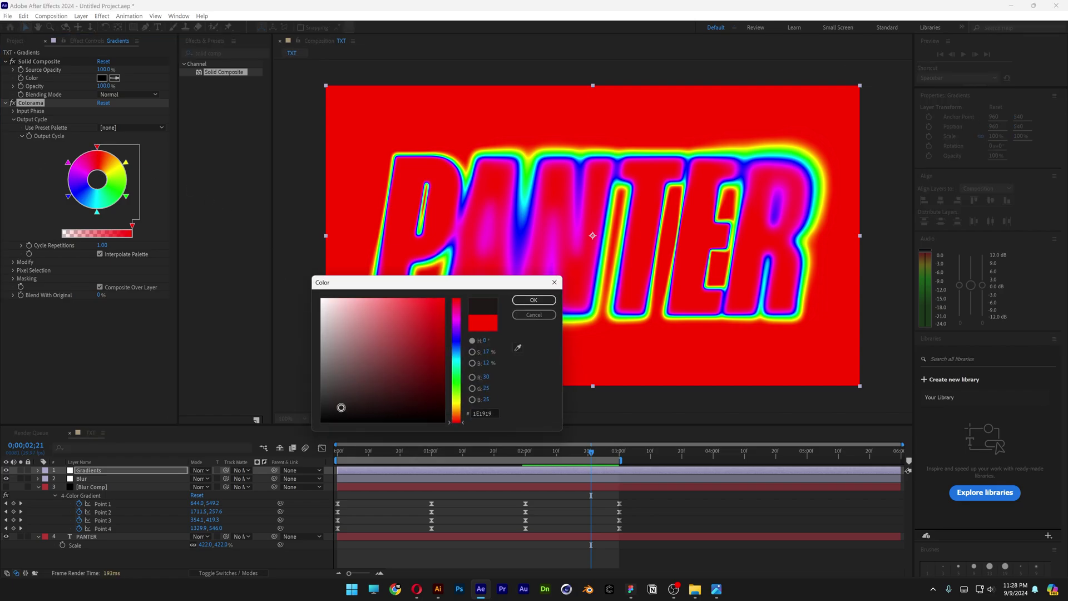
click(533, 300)
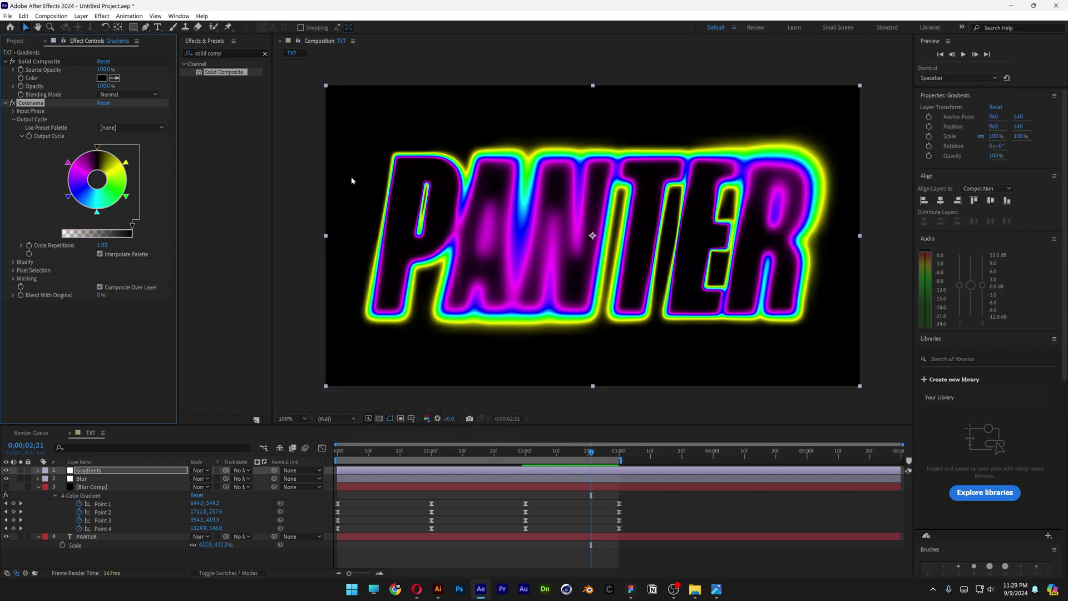
double_click(67, 163)
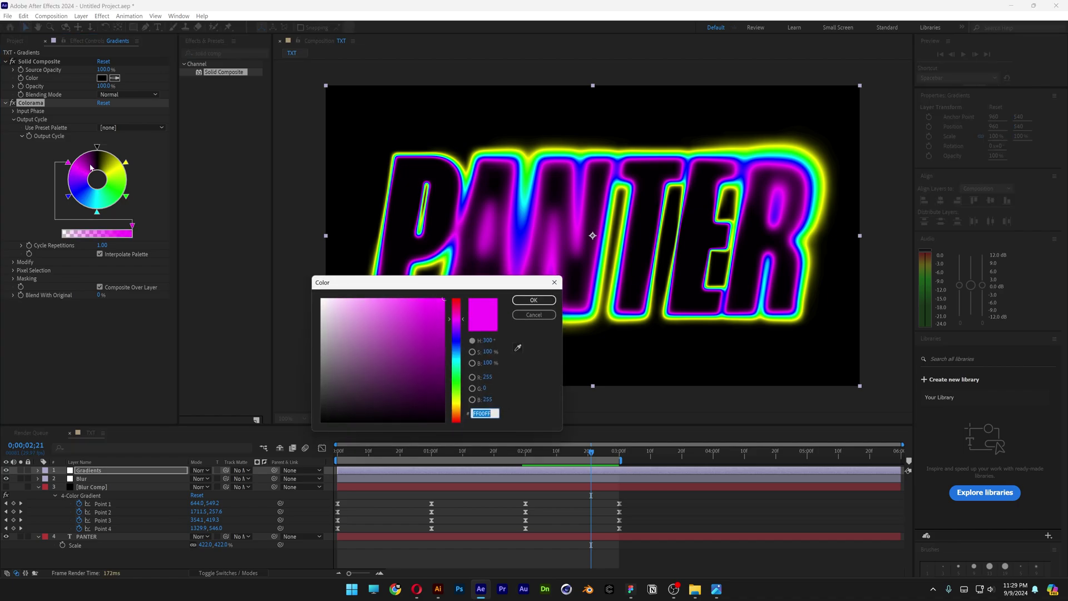
text(FFFFFF)
click(533, 300)
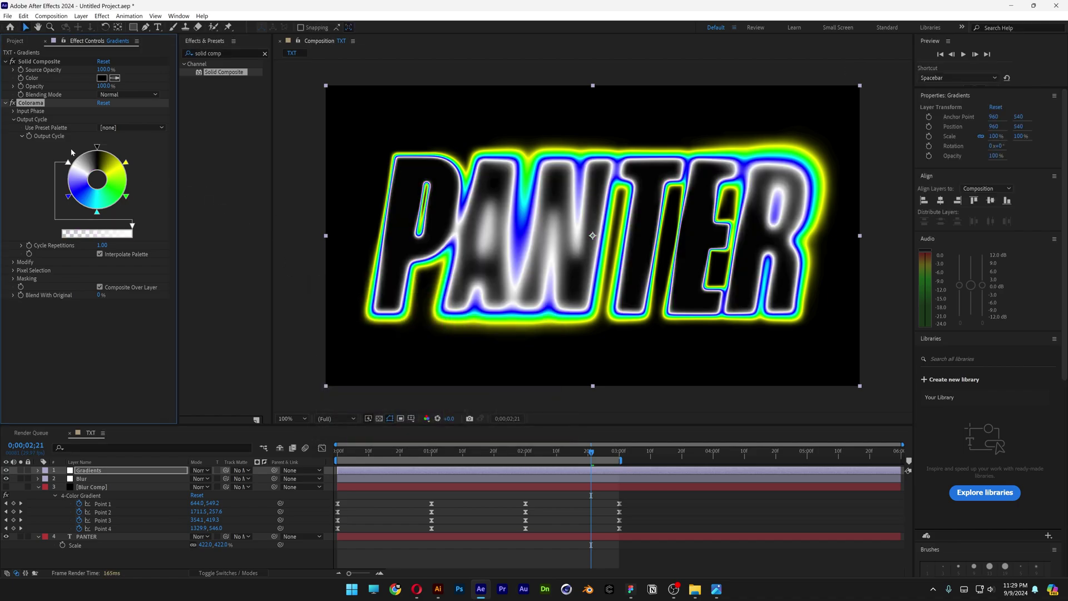
drag(70, 163, 81, 197)
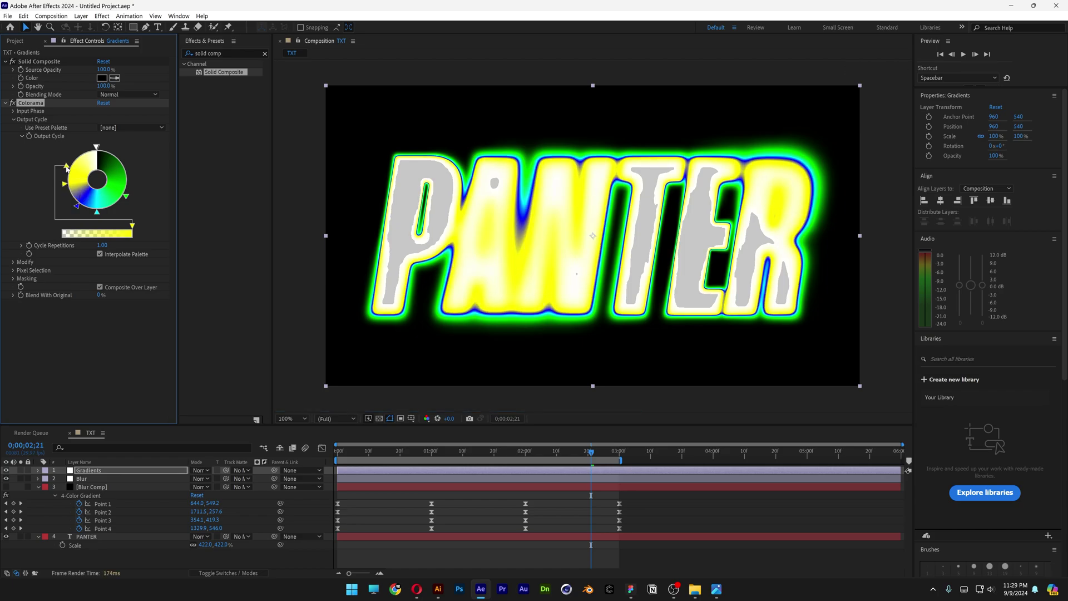
Recolour the yellow stop, remove the blue stop and reposition the cyan stop
double_click(66, 167)
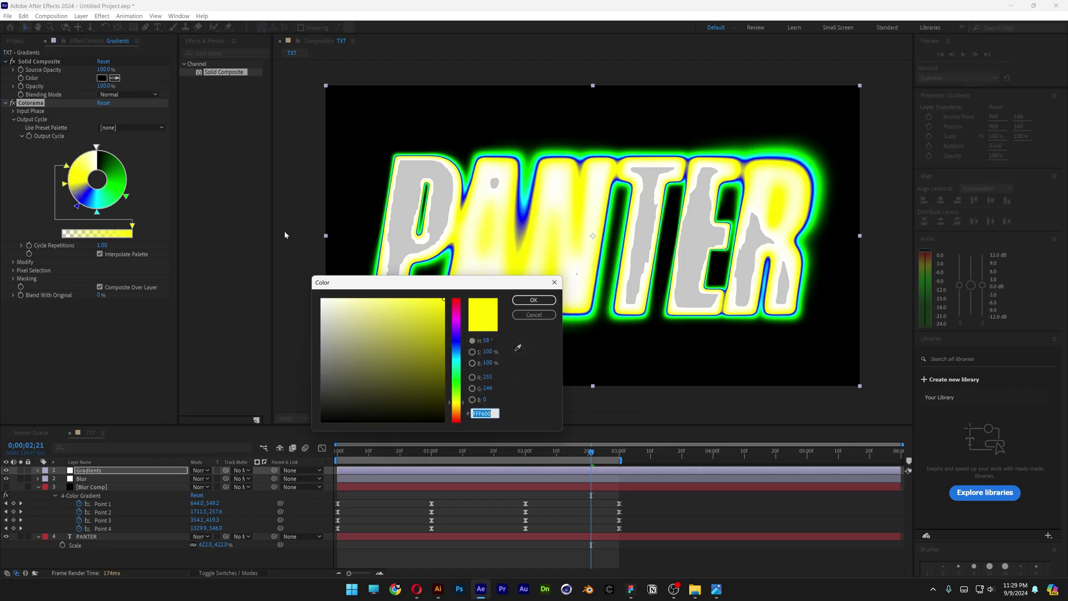
click(533, 300)
drag(77, 208, 49, 239)
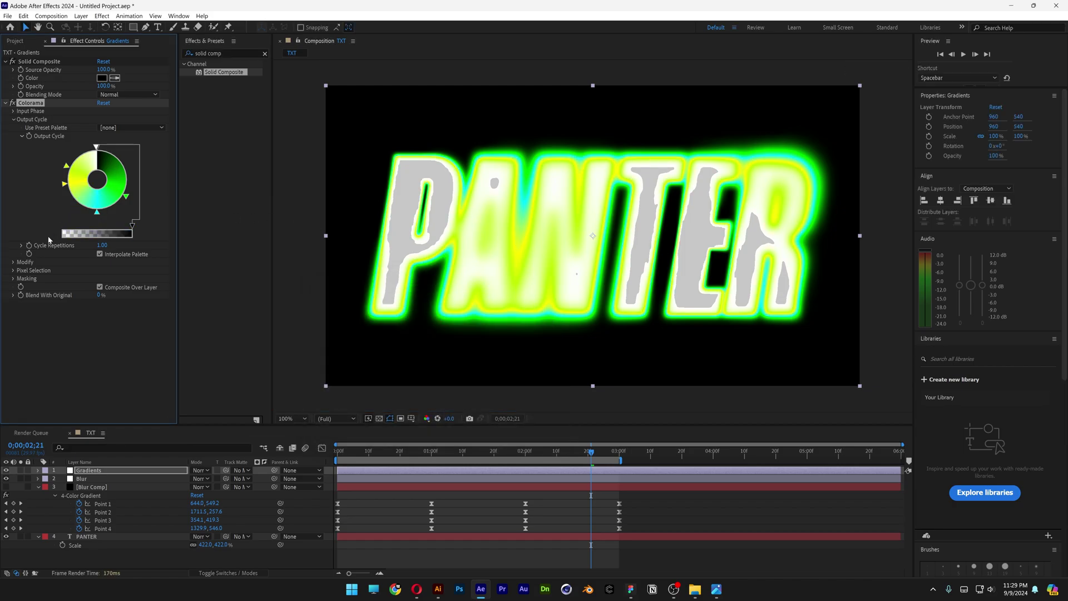
drag(98, 213, 74, 209)
Recolour the former cyan stop orange and the green stop violet
double_click(75, 207)
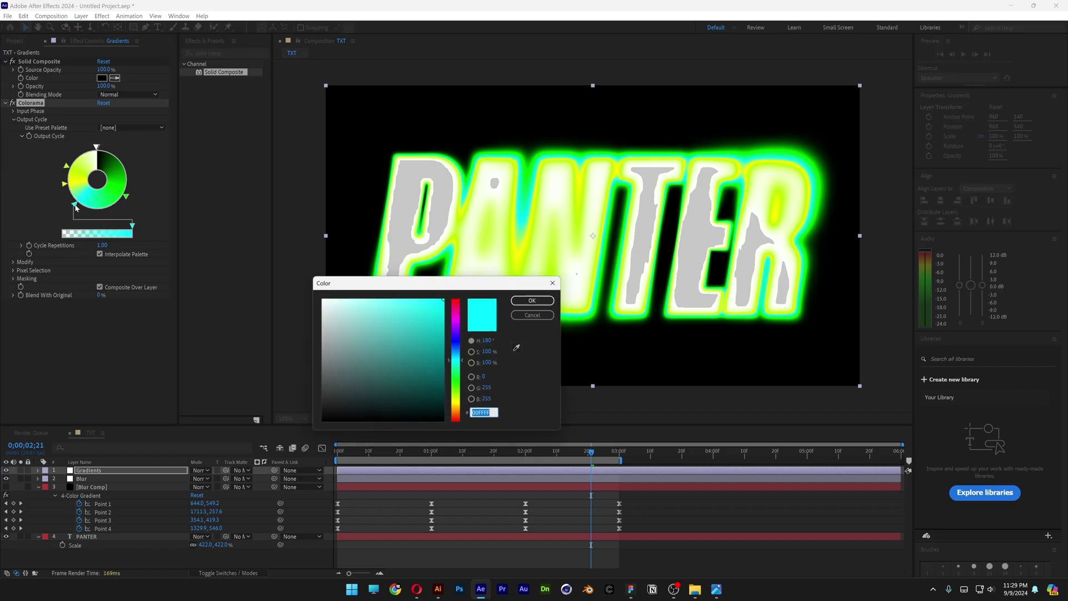
click(453, 409)
click(536, 310)
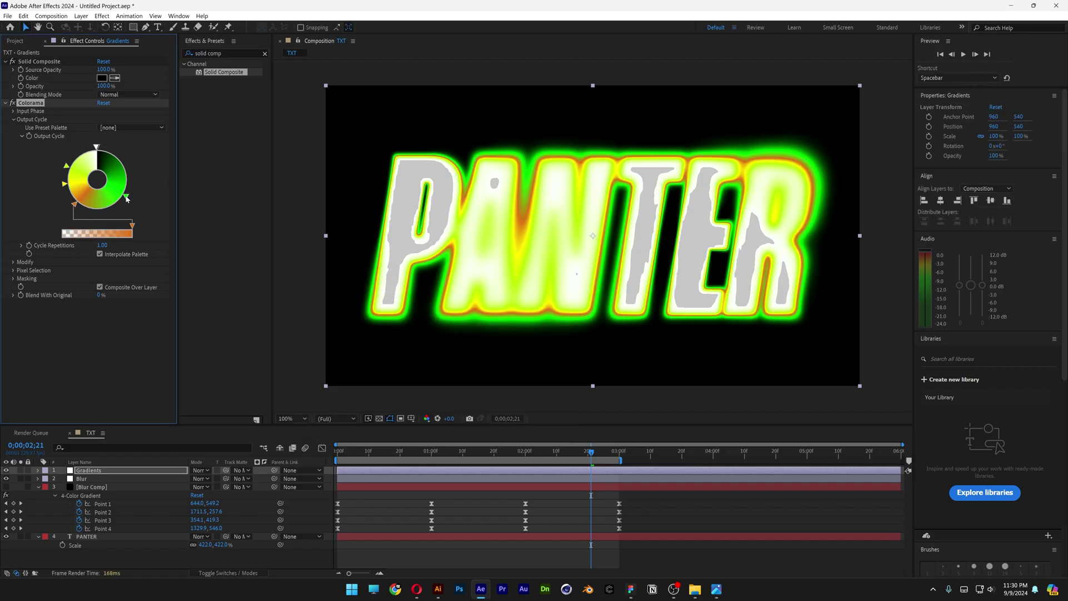
double_click(127, 198)
click(458, 336)
key(Return)
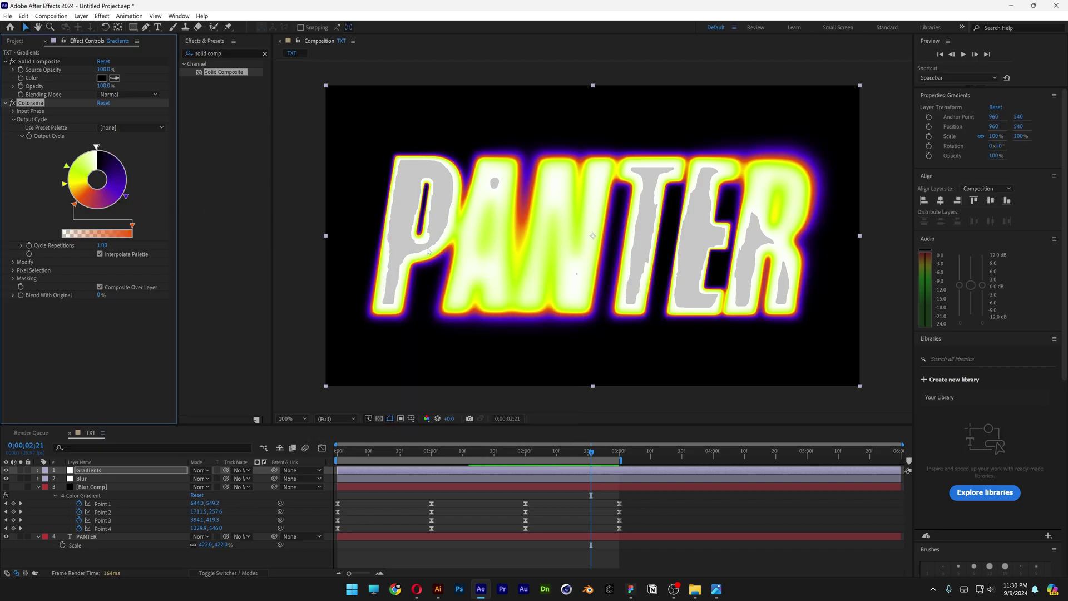
Apply Add Grain in Final Output mode with the Eastman EXR 500T (5296) preset, then preview
click(263, 54)
text(grain)
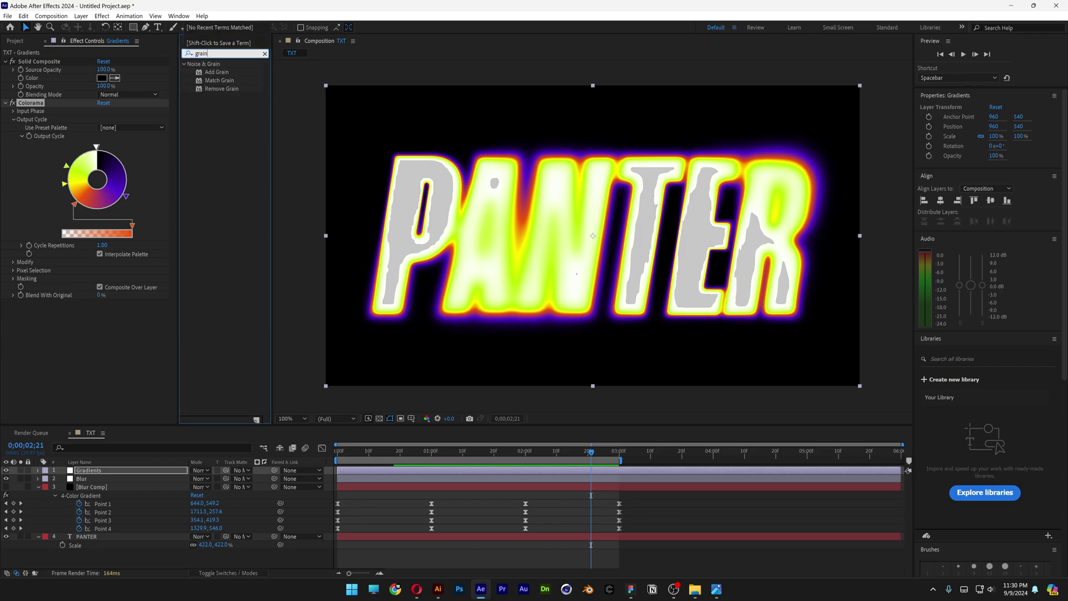
drag(217, 72, 48, 62)
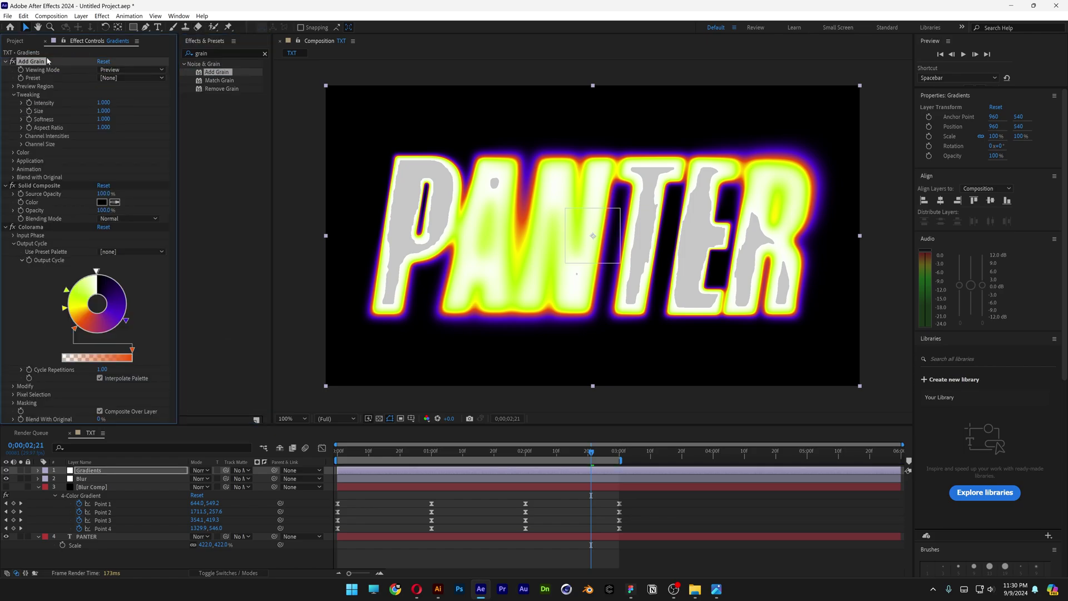
click(132, 69)
click(129, 101)
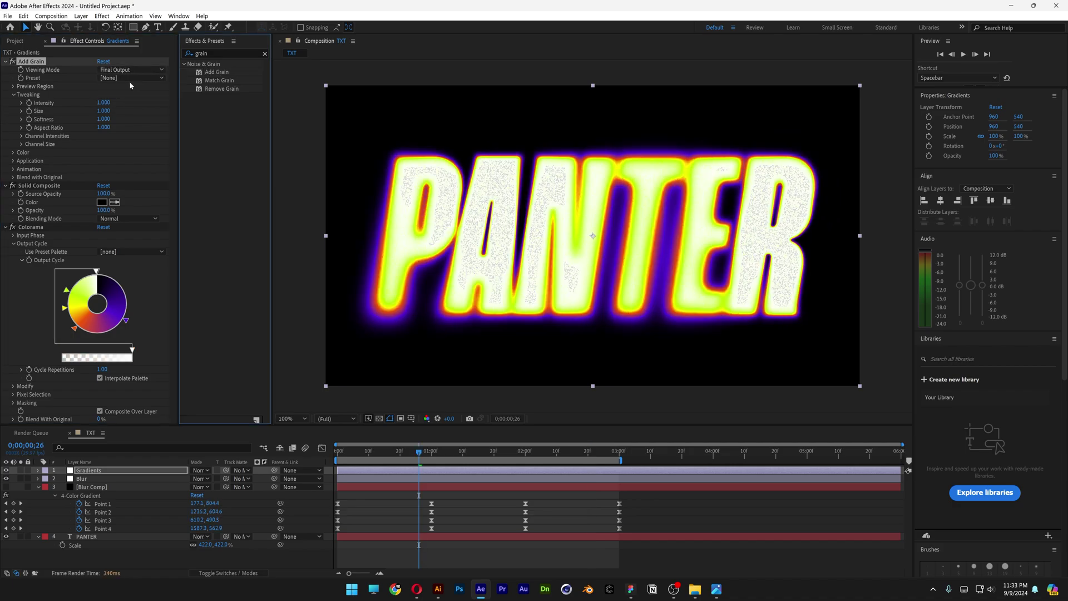
click(128, 78)
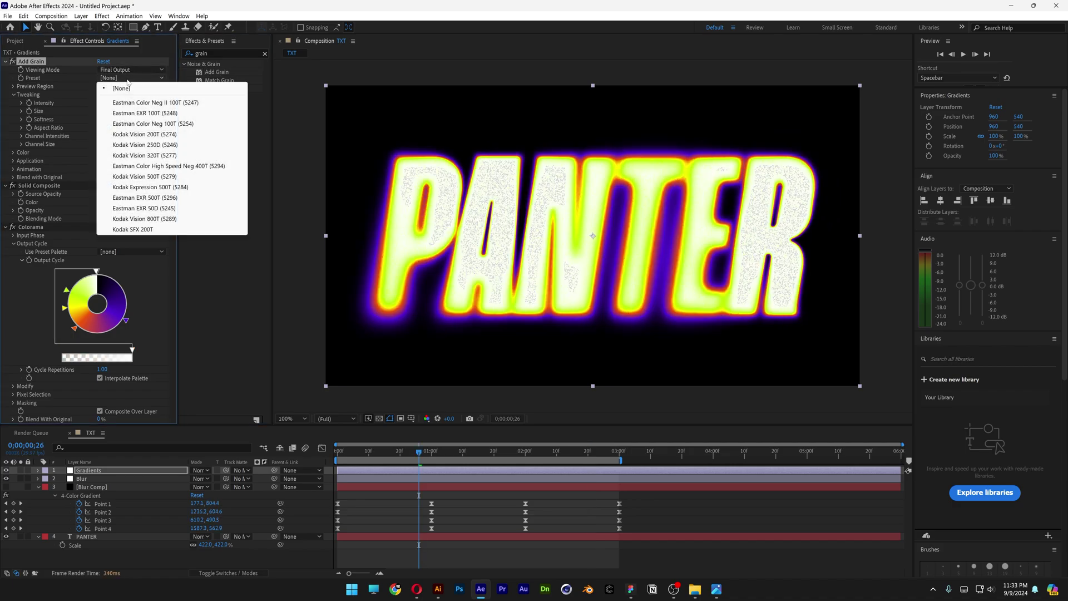
click(144, 198)
key(space)
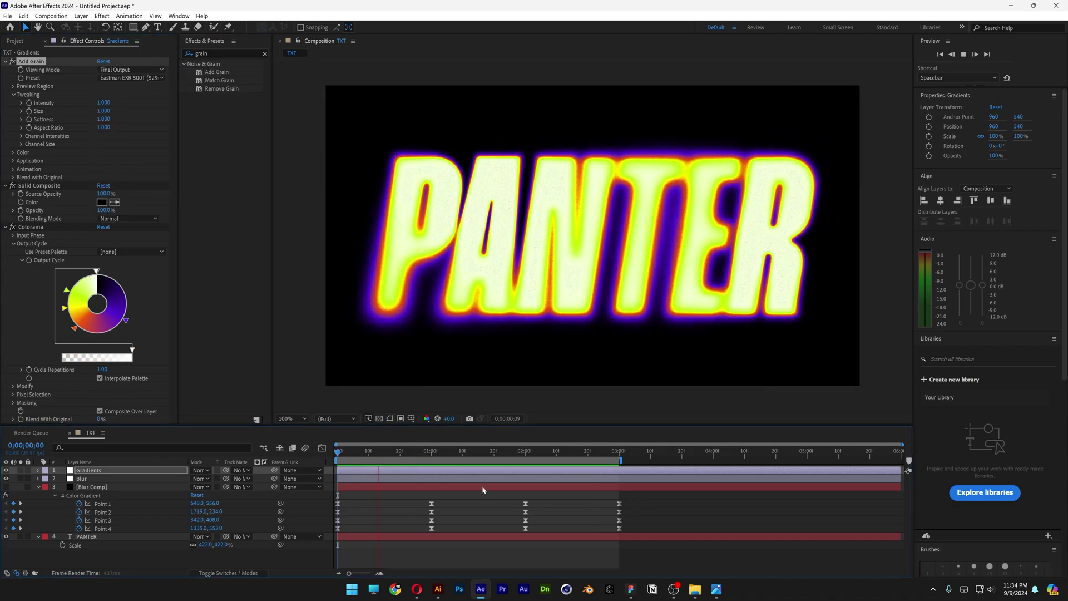
key(space)
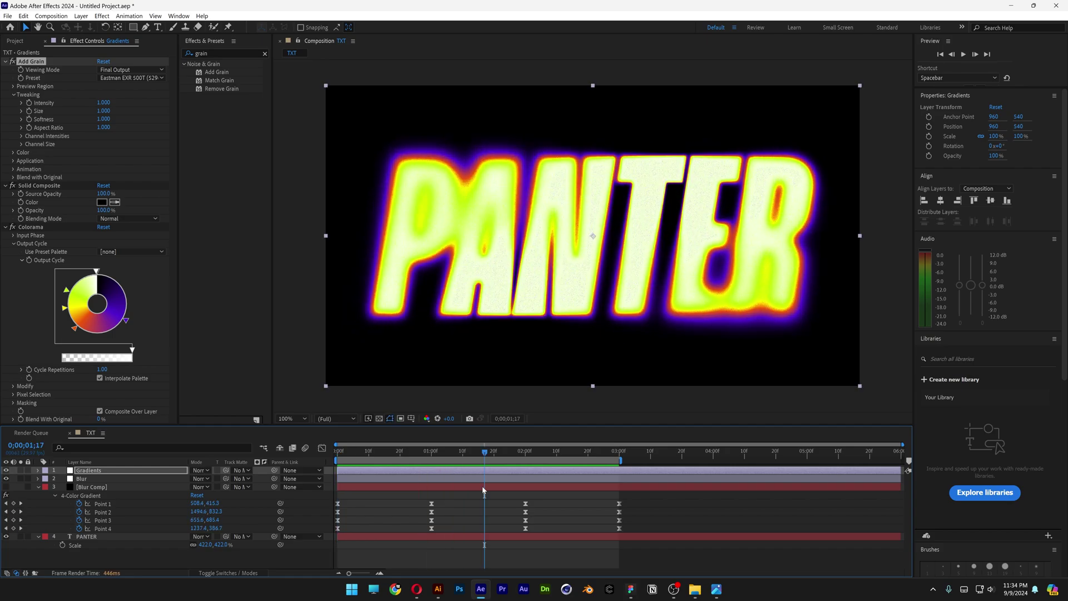
On the Blur layer, raise Compound Blur's Maximum Blur from 35 to 65 at one second
click(86, 480)
drag(485, 451, 312, 449)
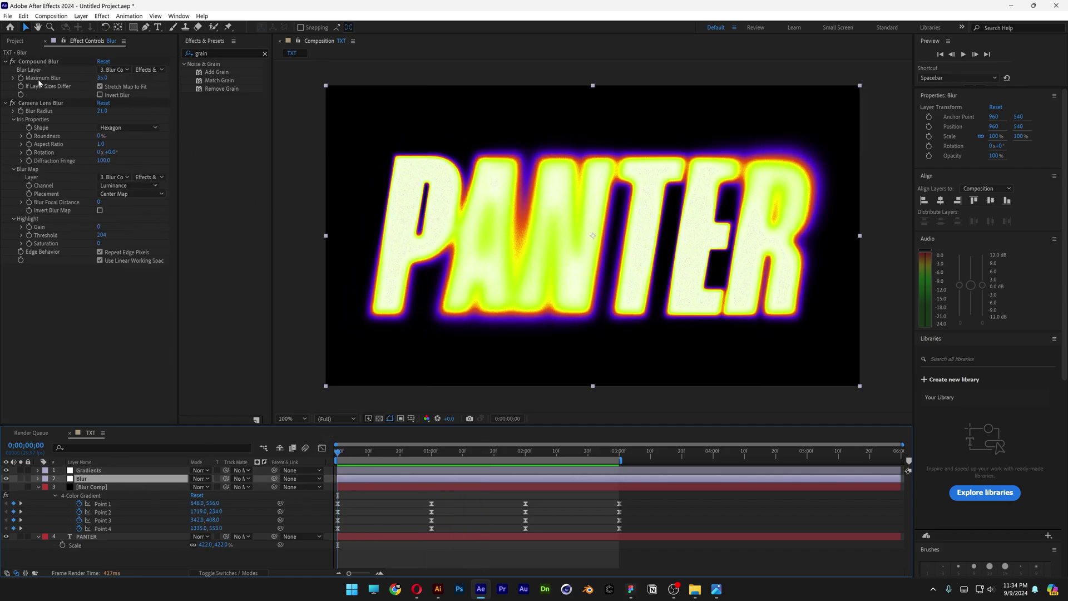
click(22, 79)
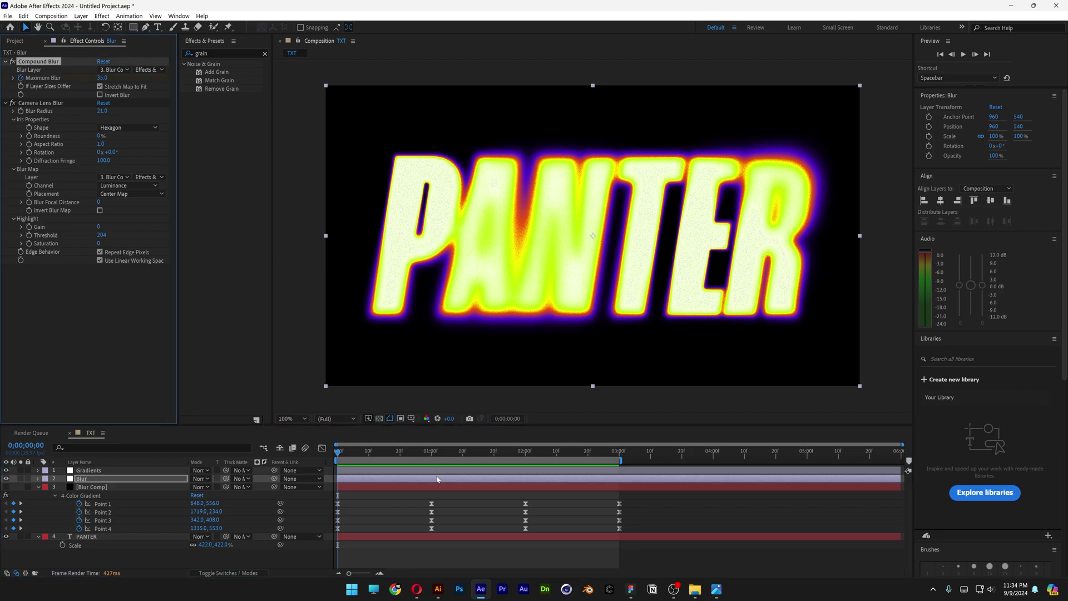
click(431, 453)
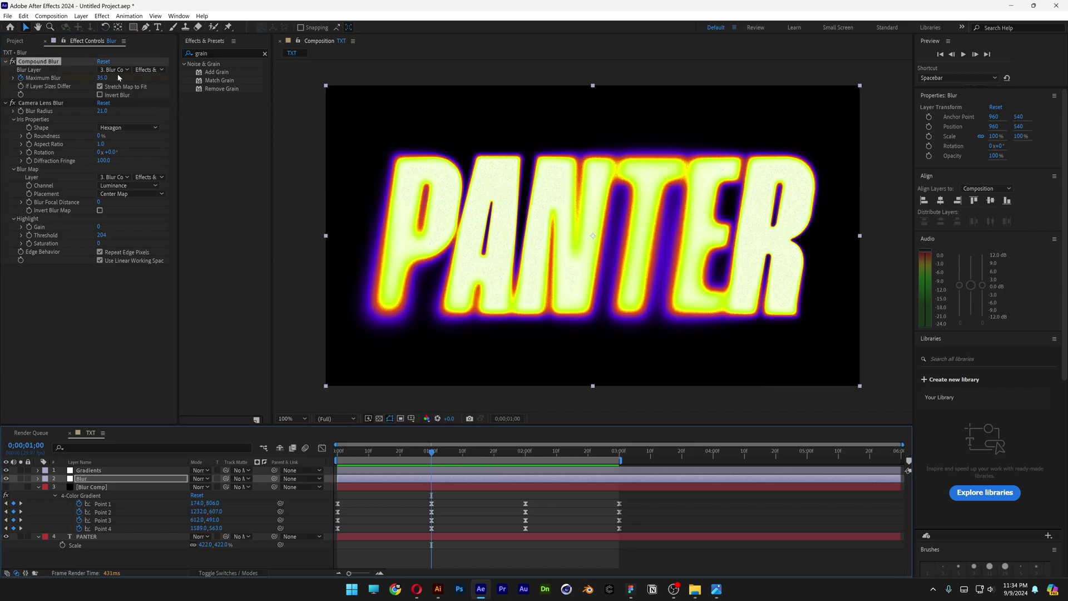
drag(106, 79, 122, 79)
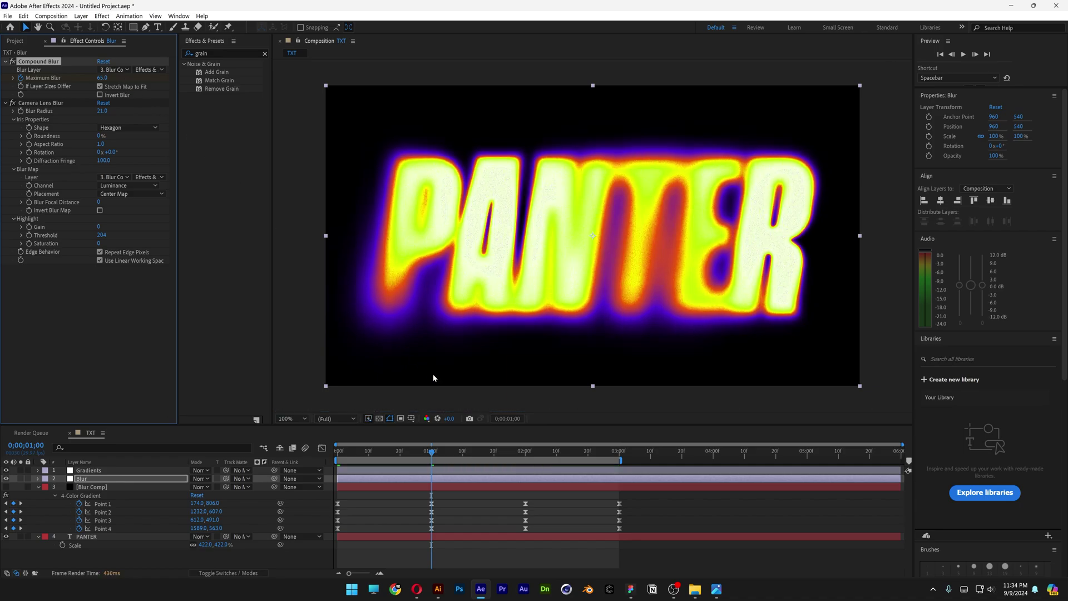
Copy the first Maximum Blur keyframe to 3;00 so blur returns to 35, then preview the loop
click(590, 451)
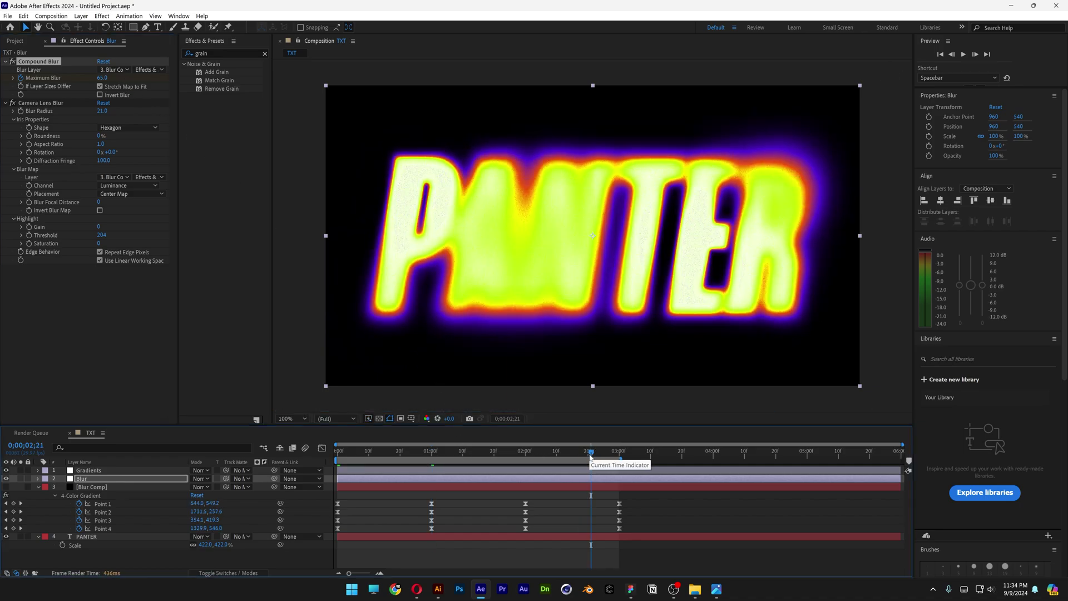
key(u)
click(371, 485)
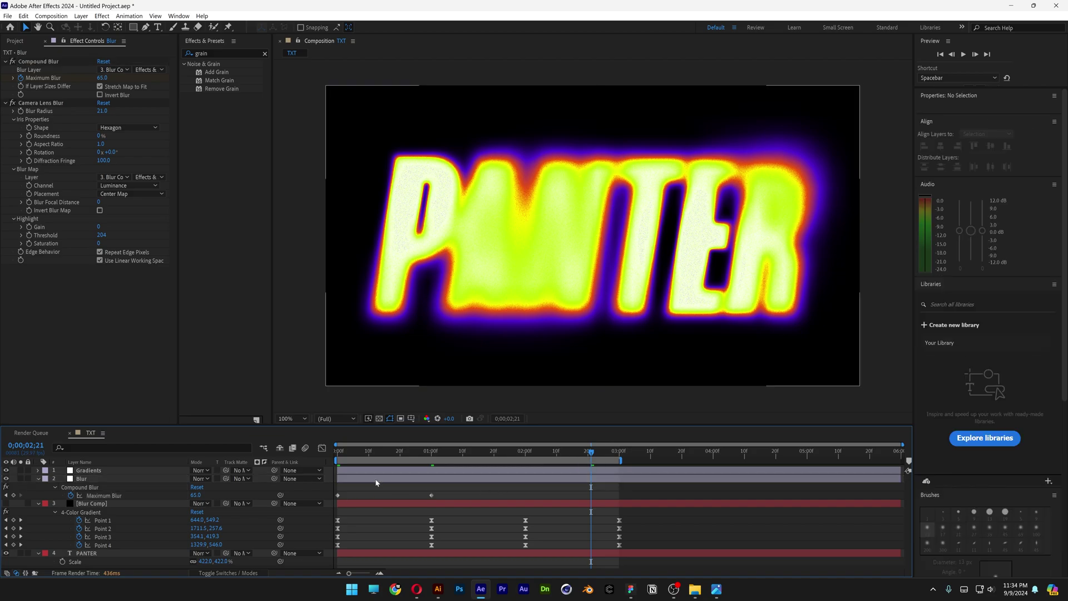
click(338, 496)
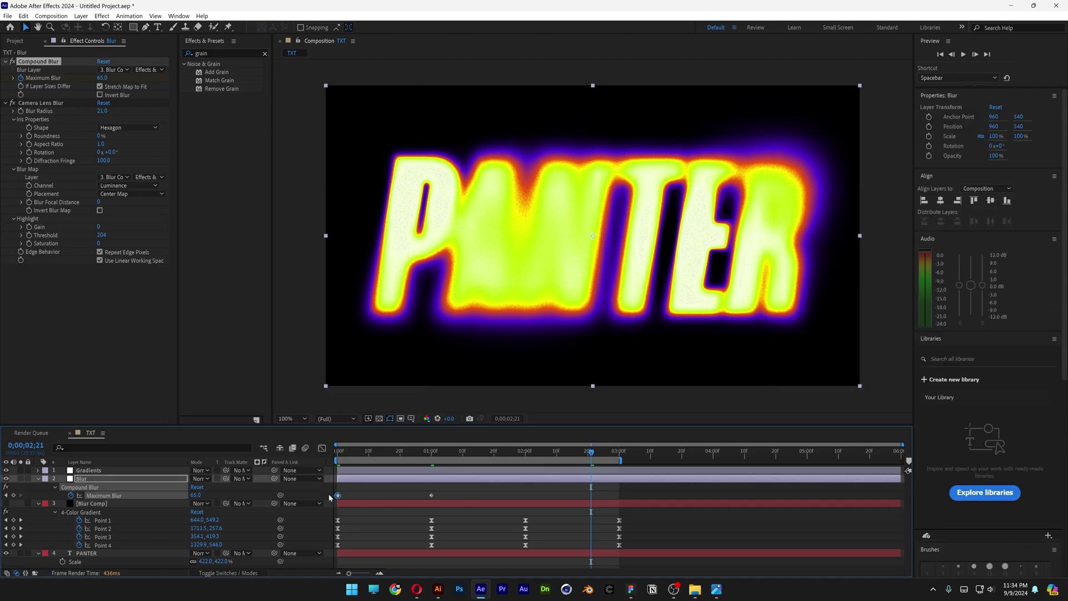
key(ctrl+c)
key(ctrl+v)
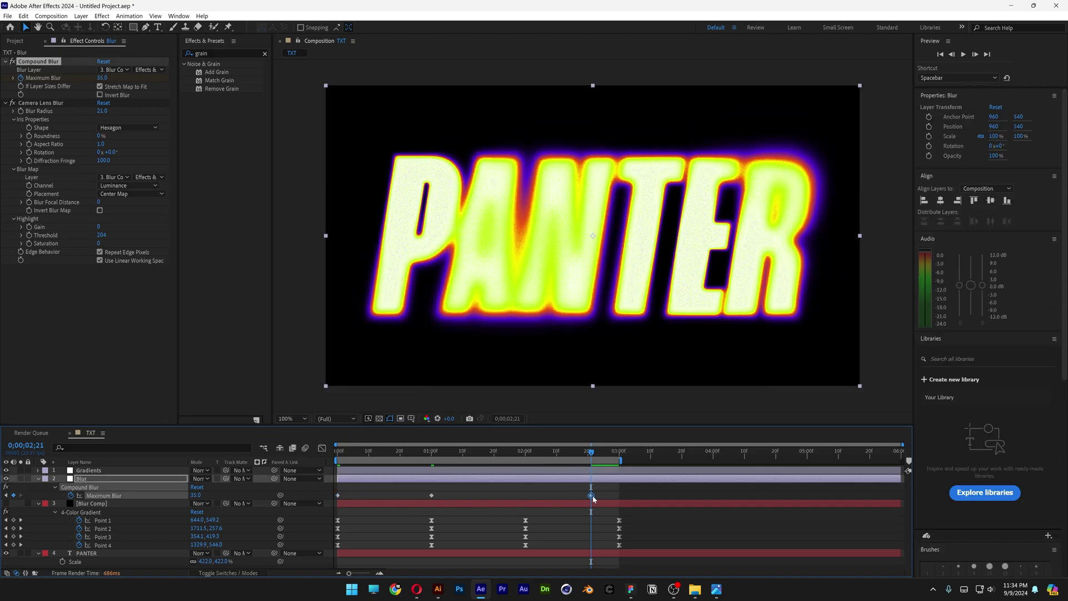
drag(594, 498, 624, 501)
click(626, 503)
key(space)
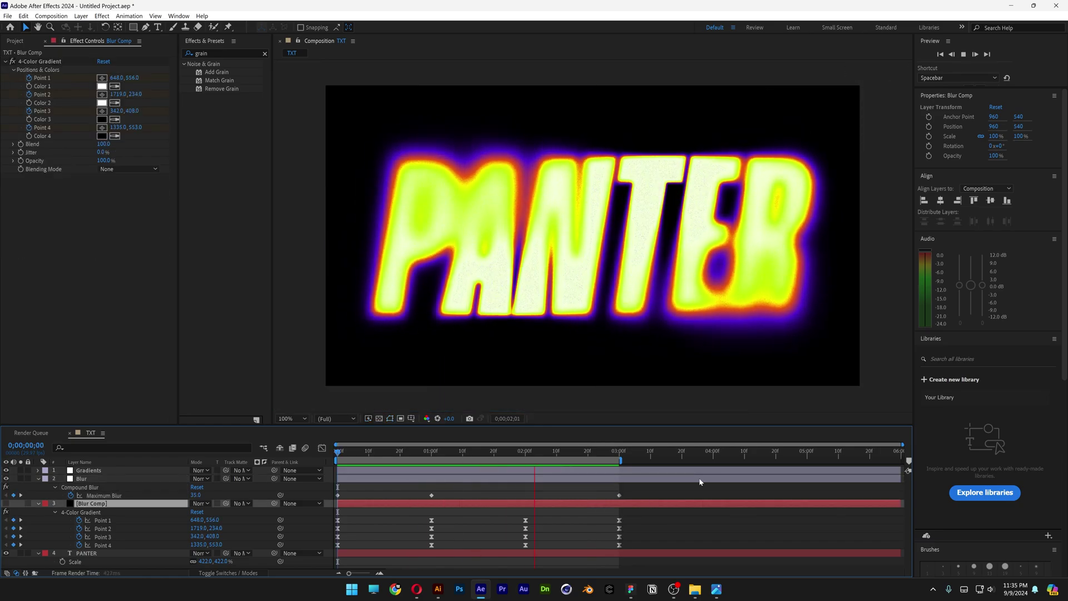